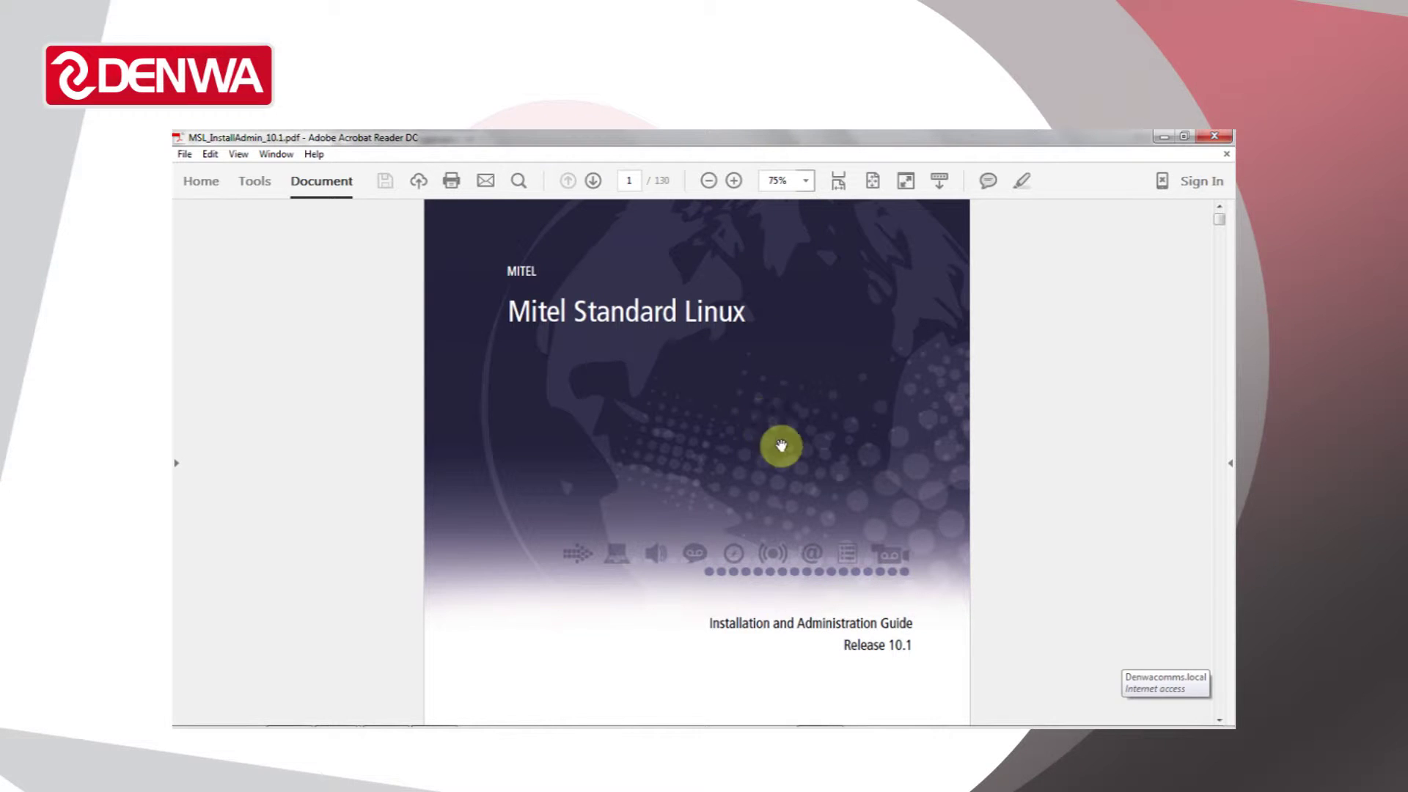
- Switch from the Mitel guide in Acrobat to the MiCollab with Voice login page in Chrome
mouse_move(696, 724)
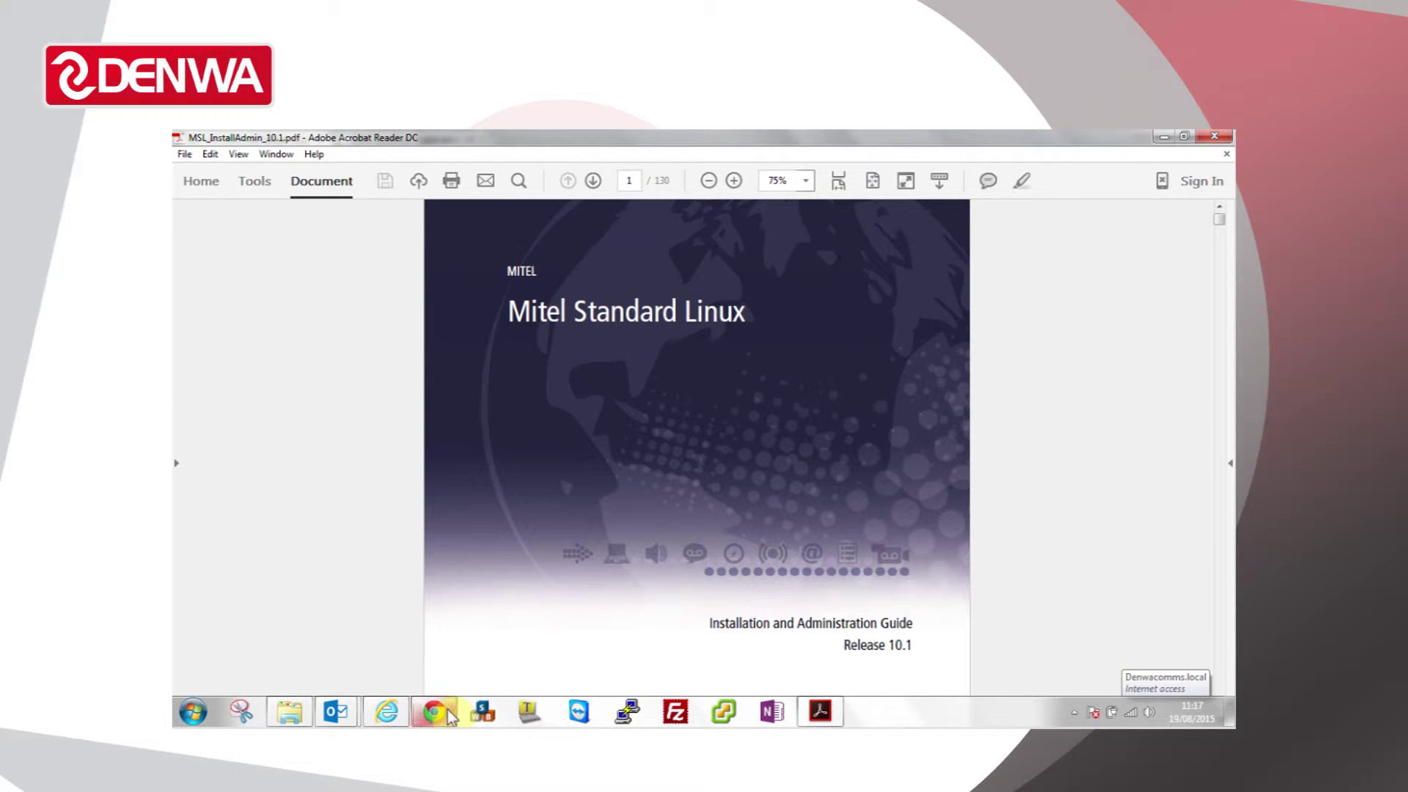
click(447, 710)
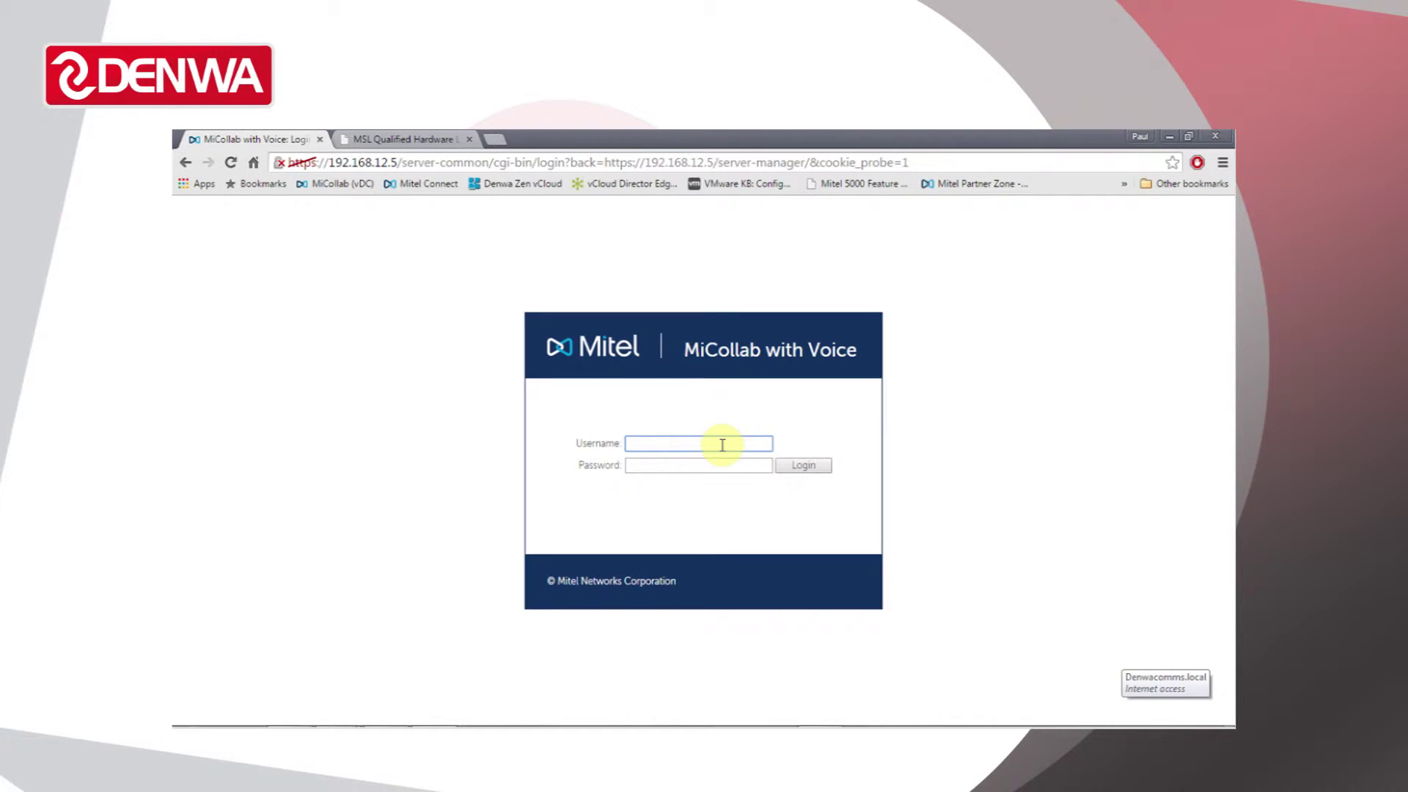
- Sign in with username admin and the administrator password
text(admin)
key(Tab)
text(p****)
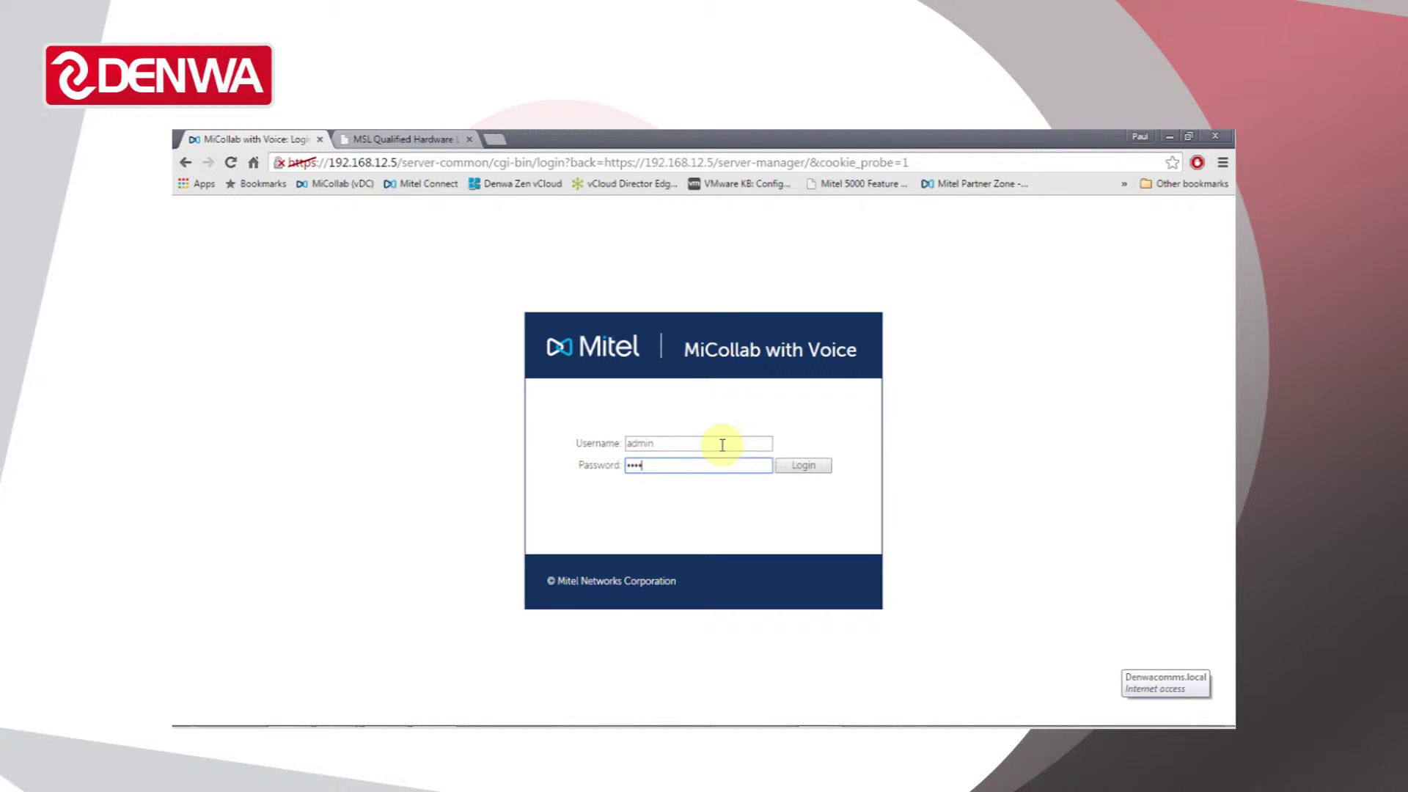
text(****)
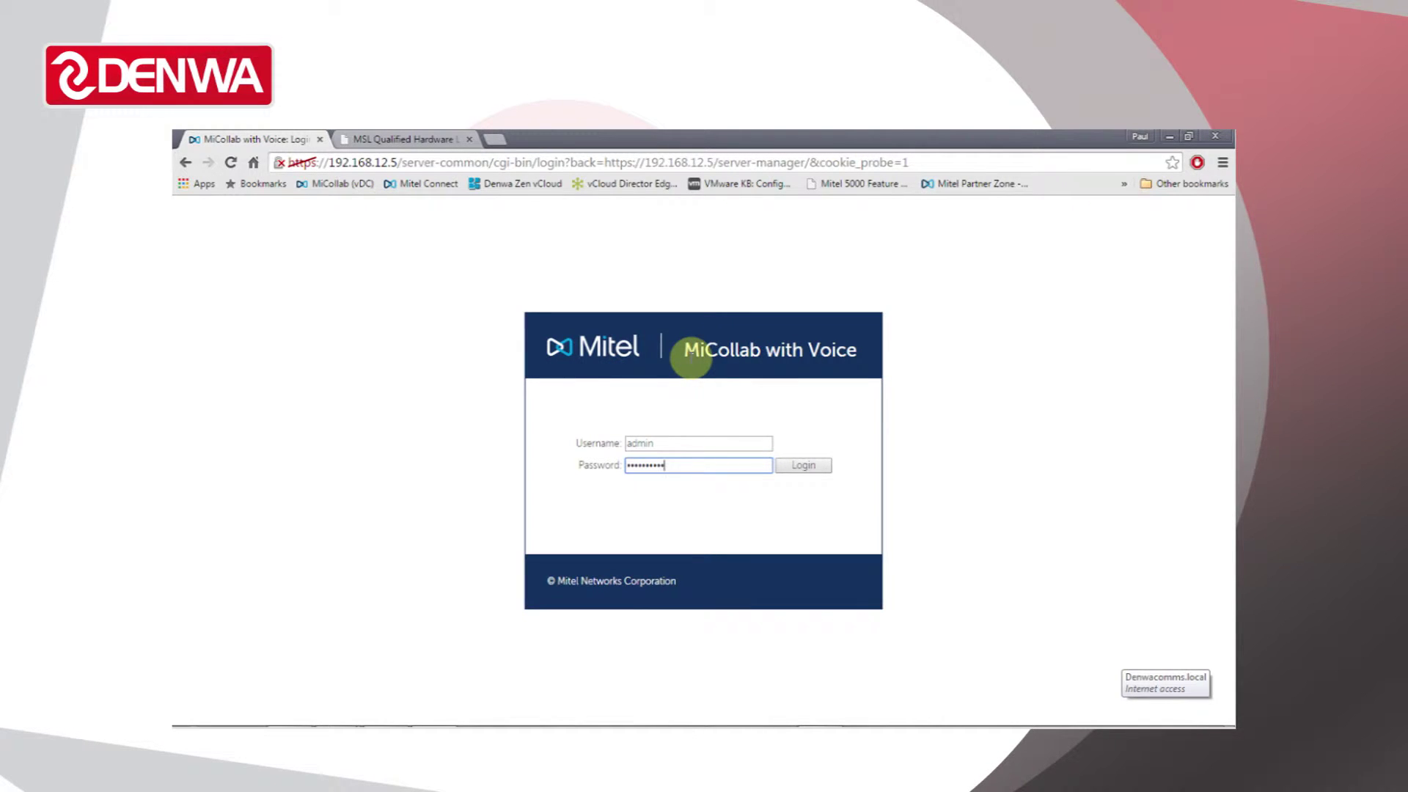
click(810, 465)
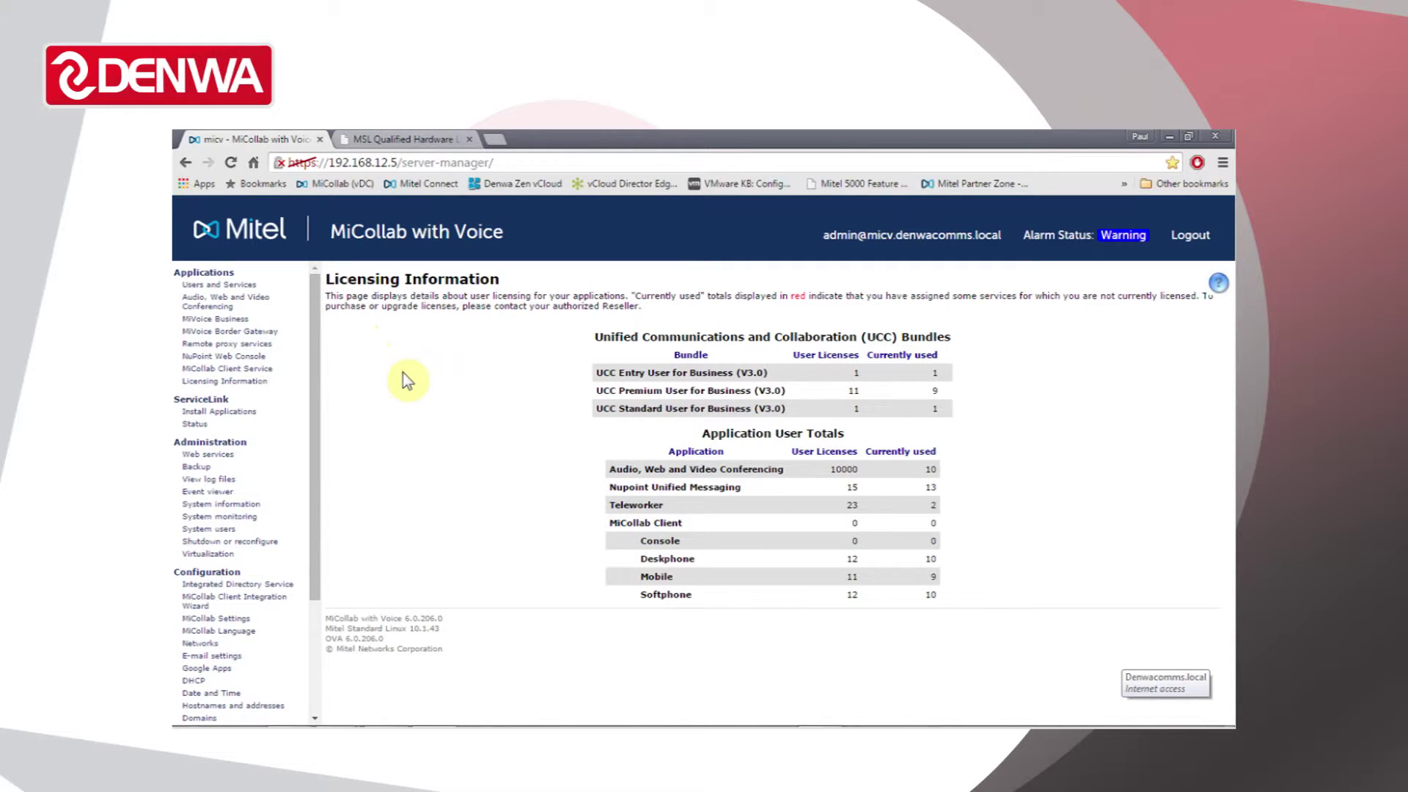
- Scroll the left navigation menu beside the Licensing Information page
click(217, 319)
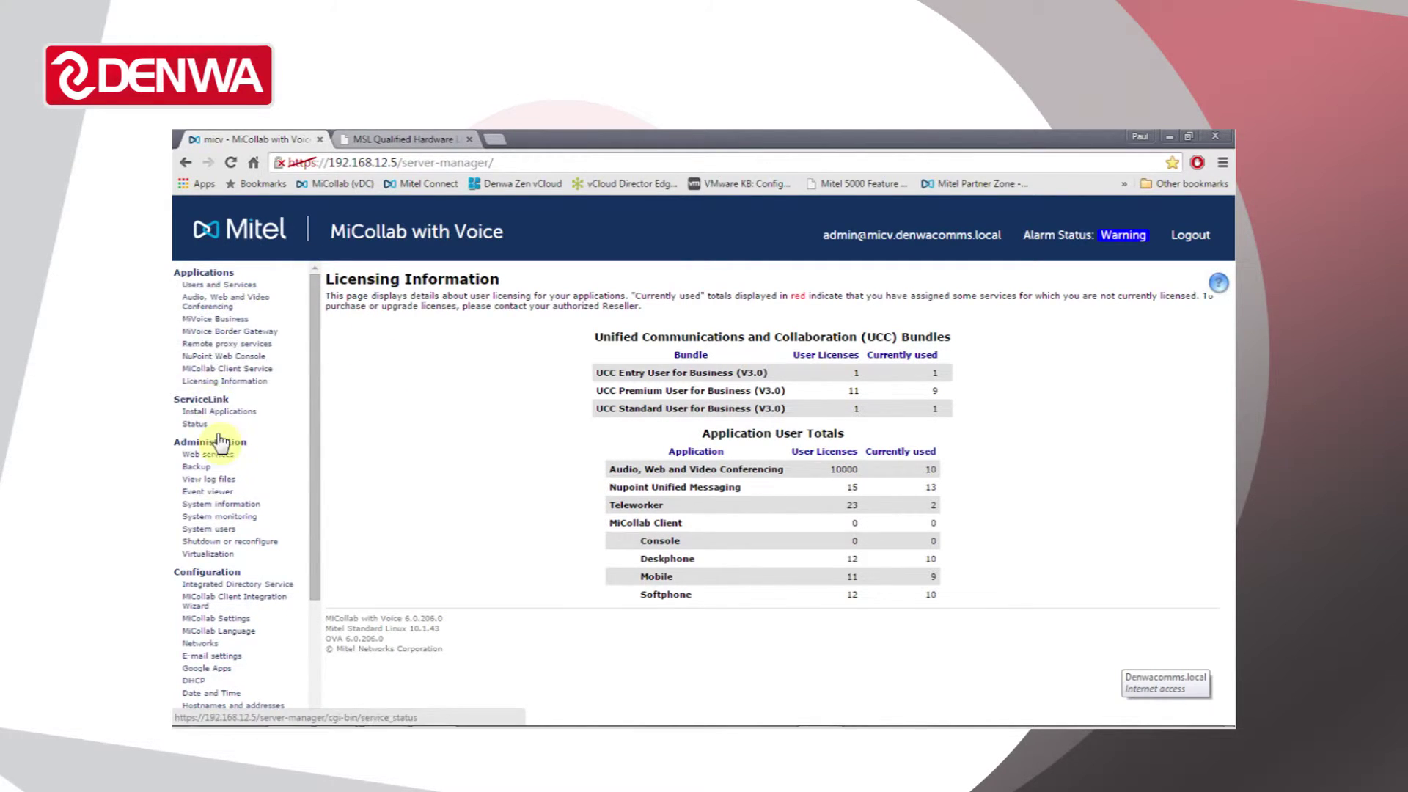
click(315, 661)
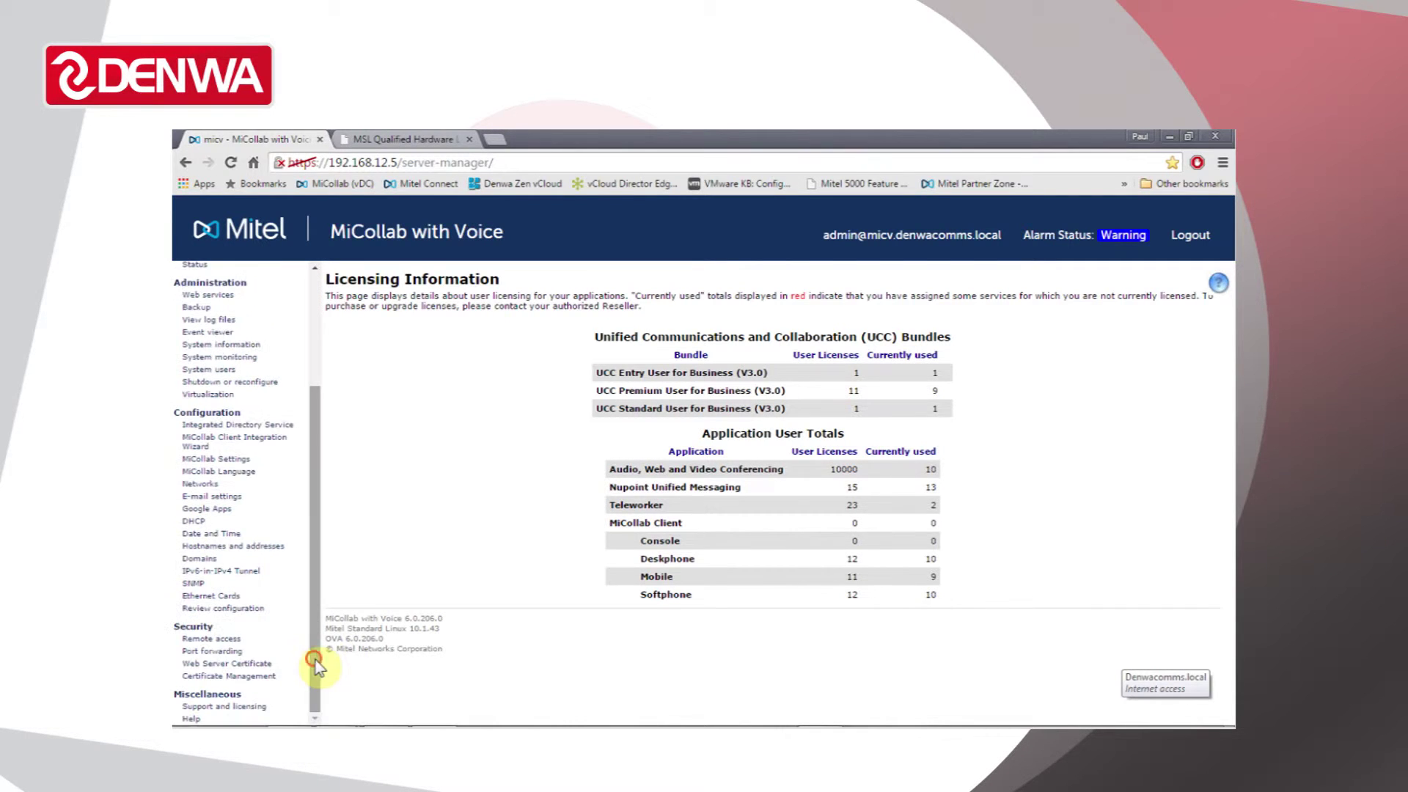
drag(315, 667, 327, 522)
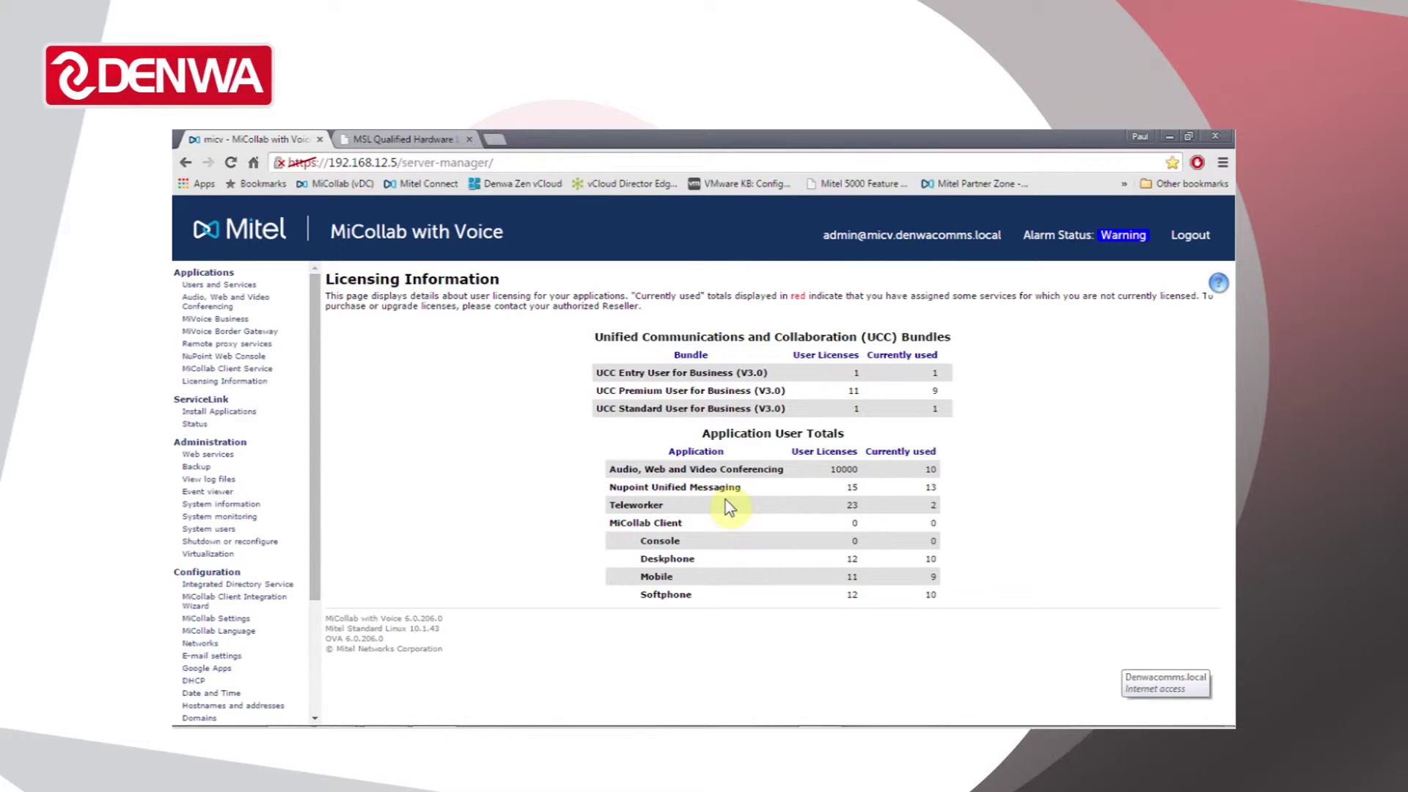
click(220, 330)
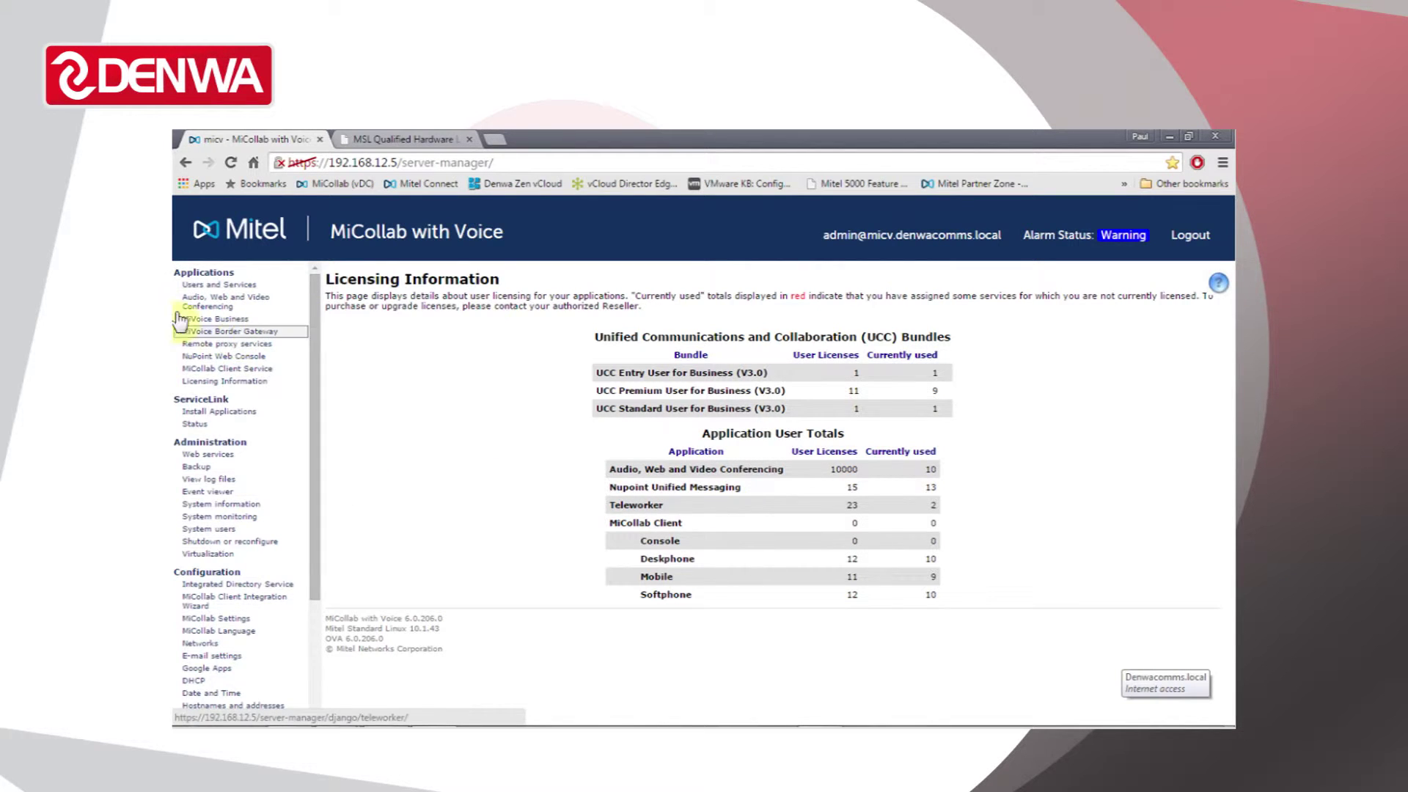
click(231, 302)
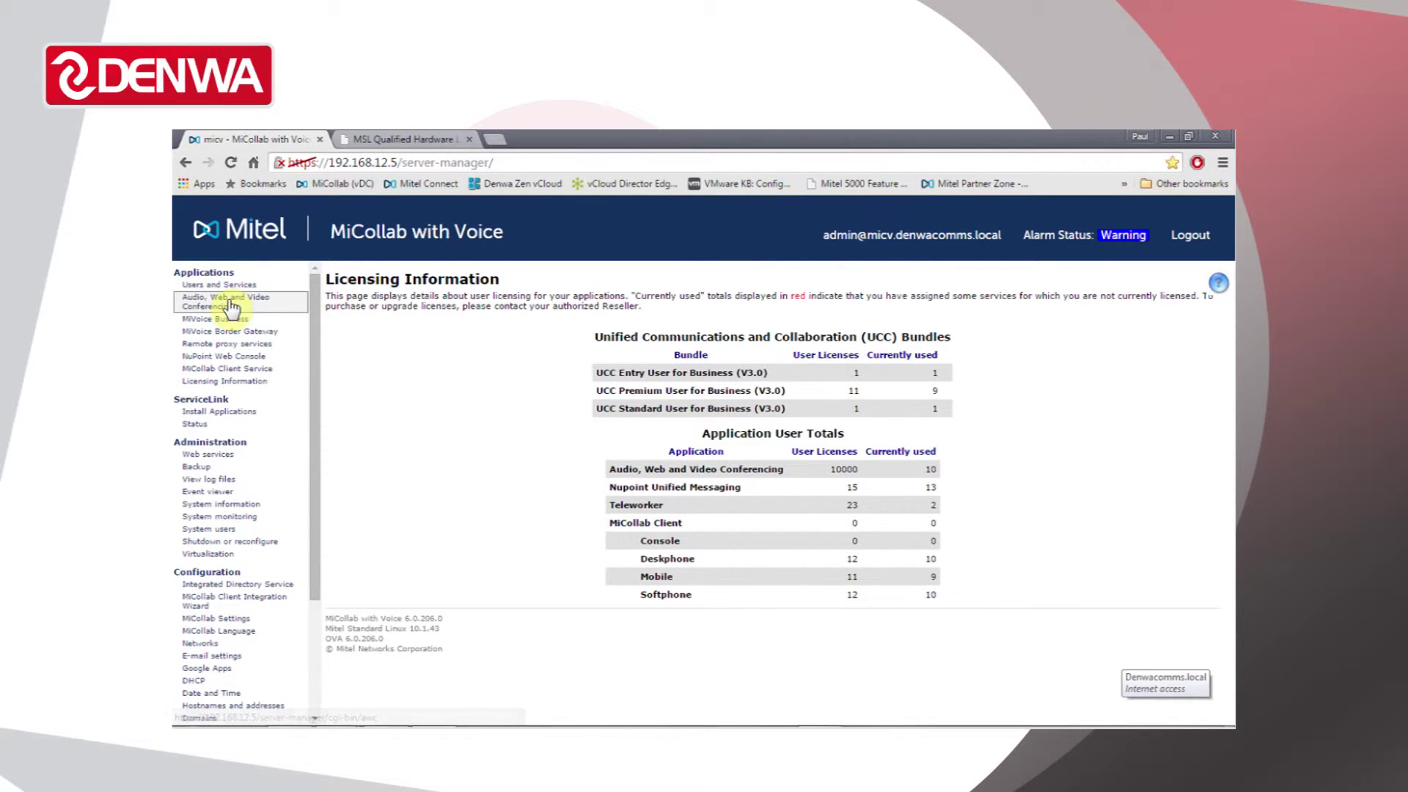
- Browse successive entries of the navigation menu while the 11 UCC Premium licenses stay listed
click(273, 320)
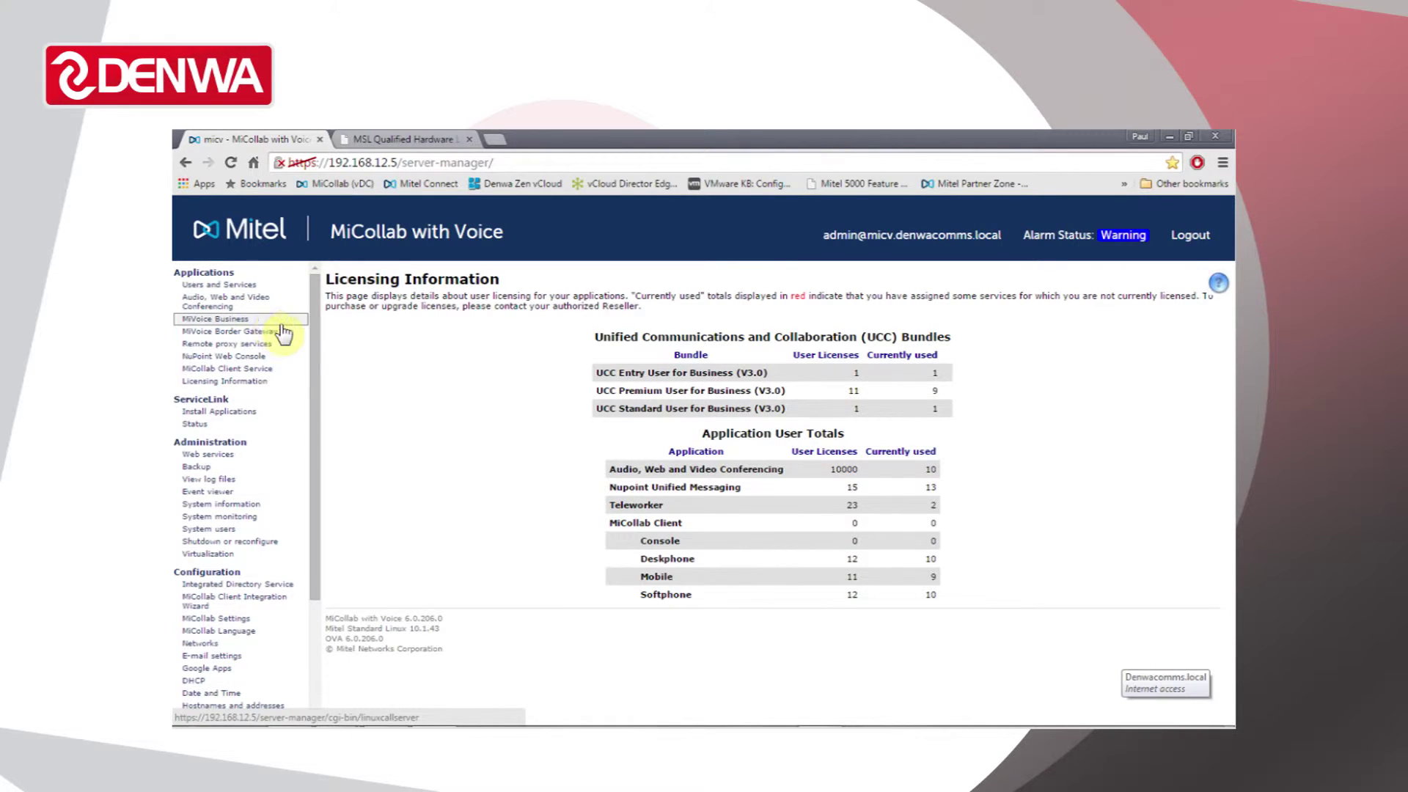
click(281, 333)
click(281, 345)
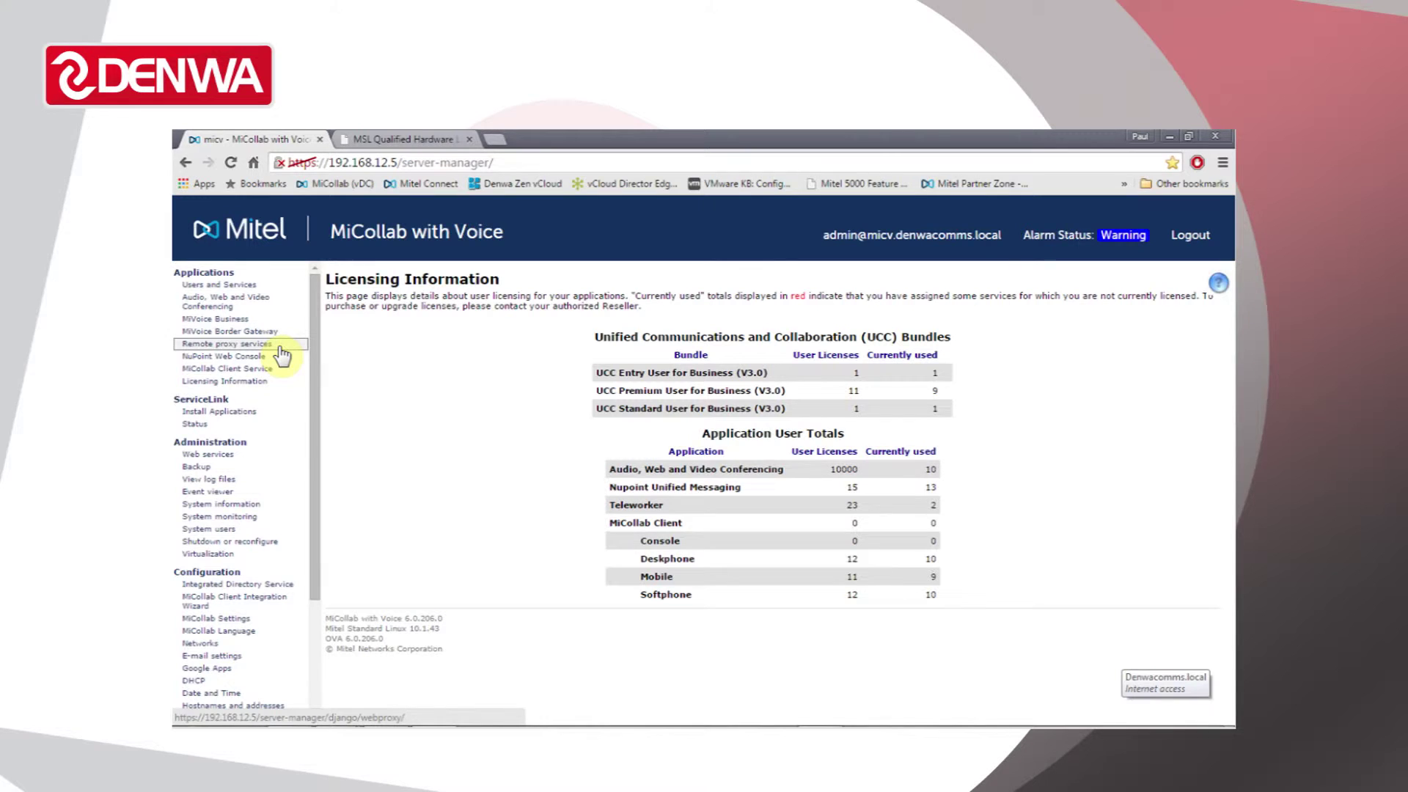
click(281, 357)
click(280, 370)
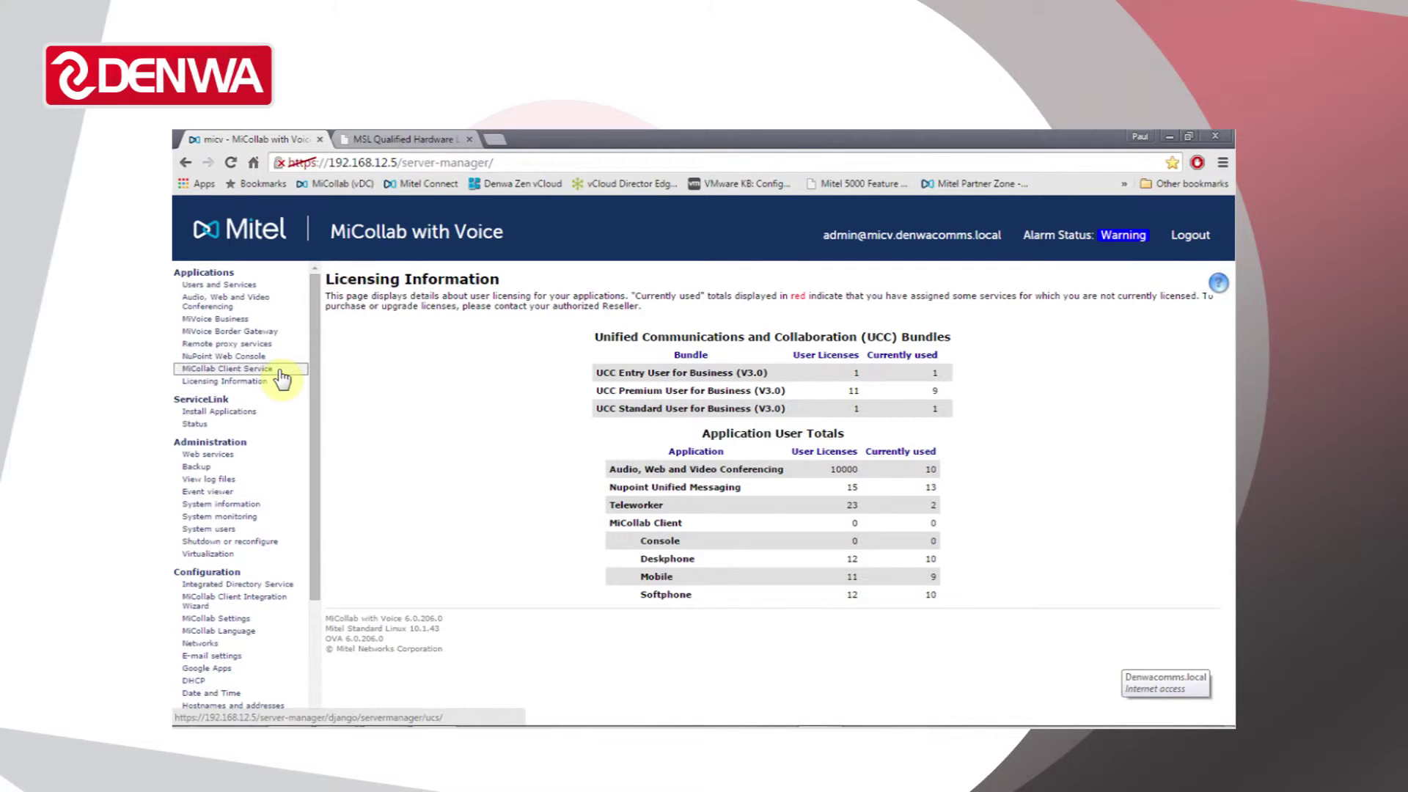
click(217, 412)
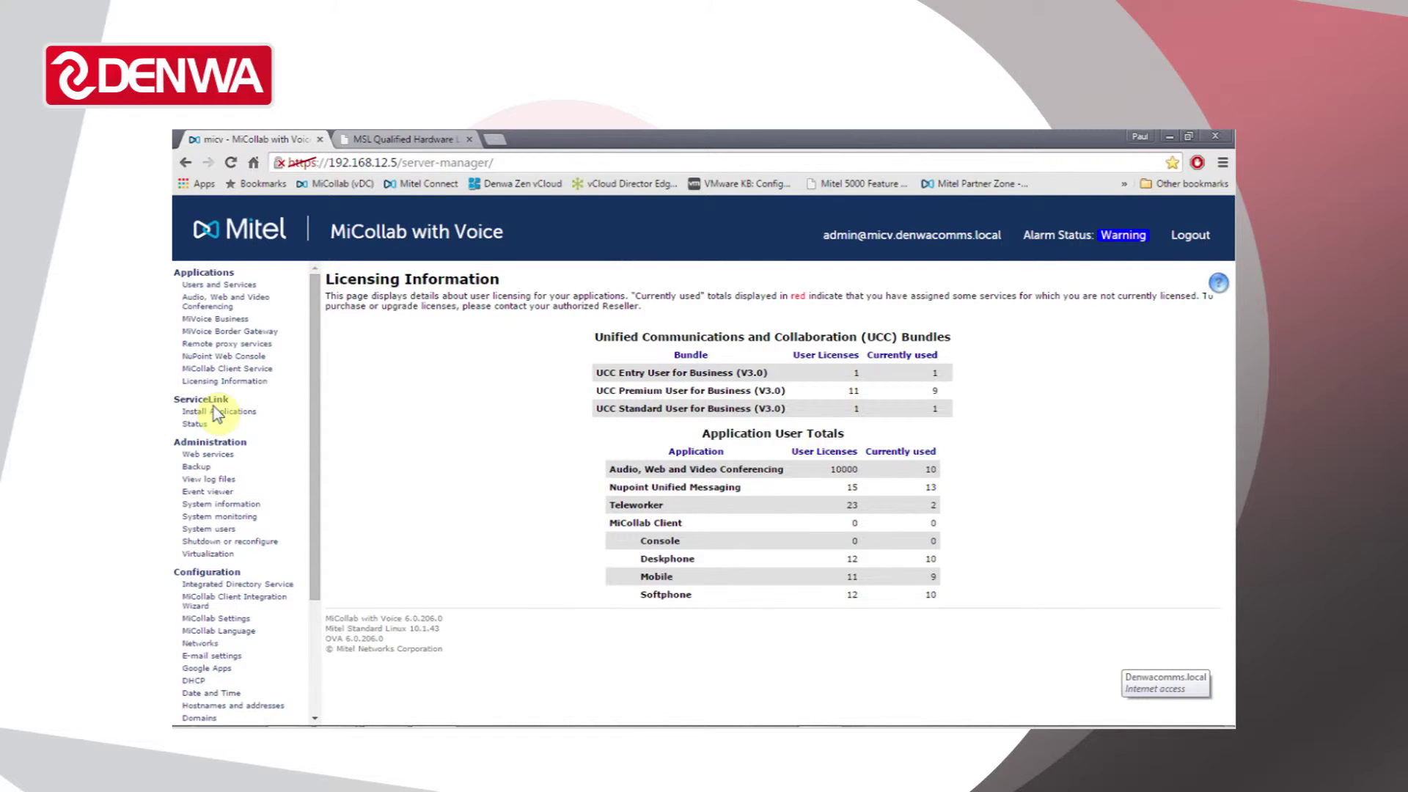
drag(314, 394, 313, 463)
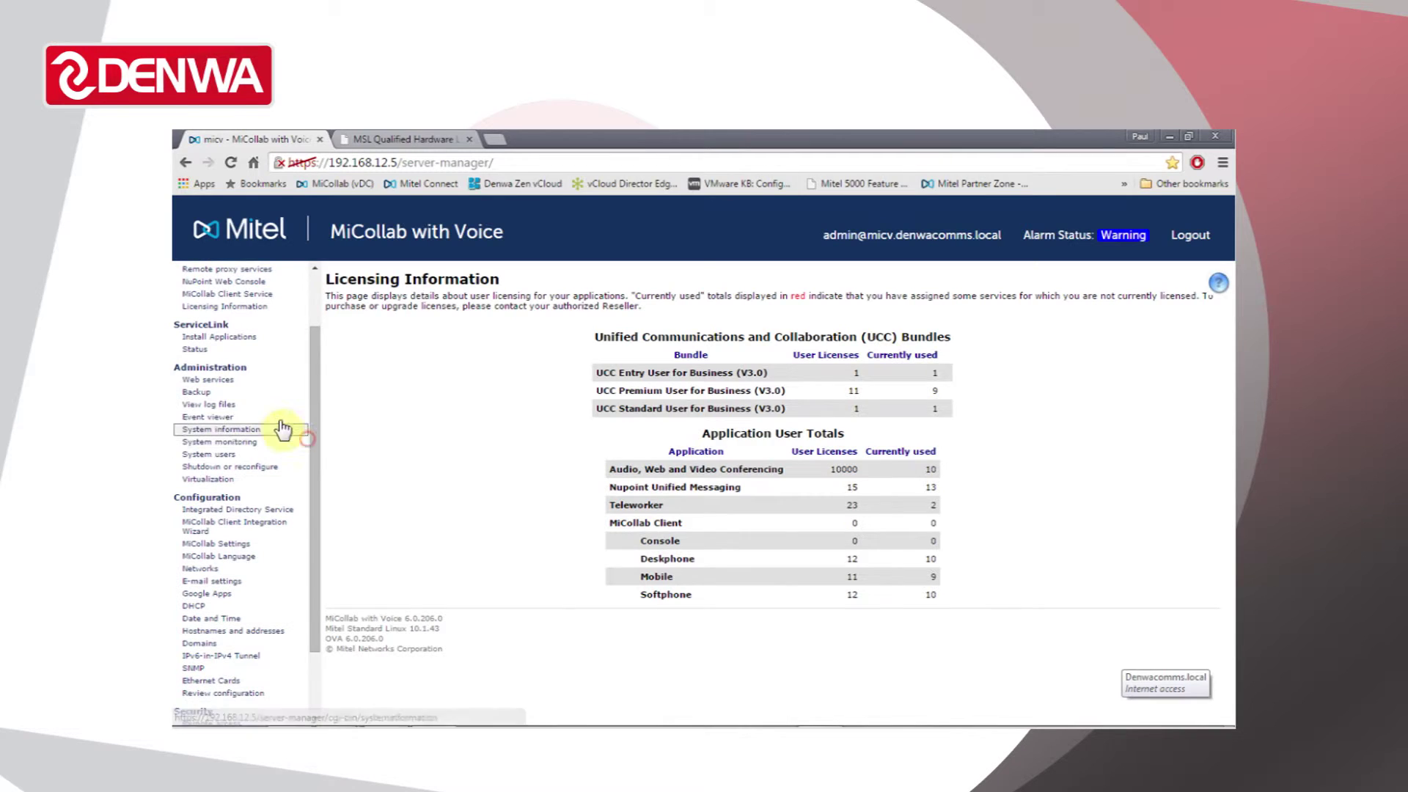
click(218, 394)
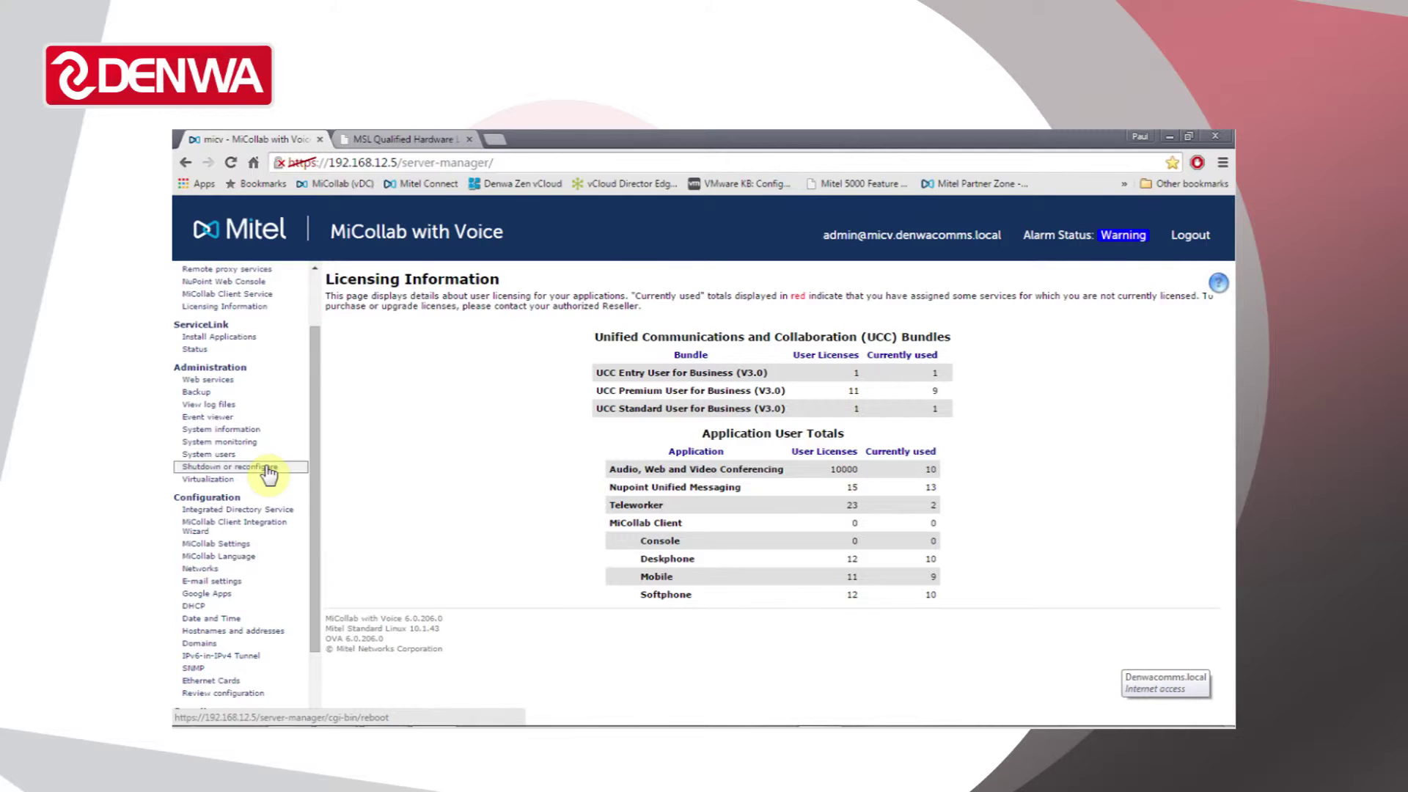
scroll(306, 496, down, 2)
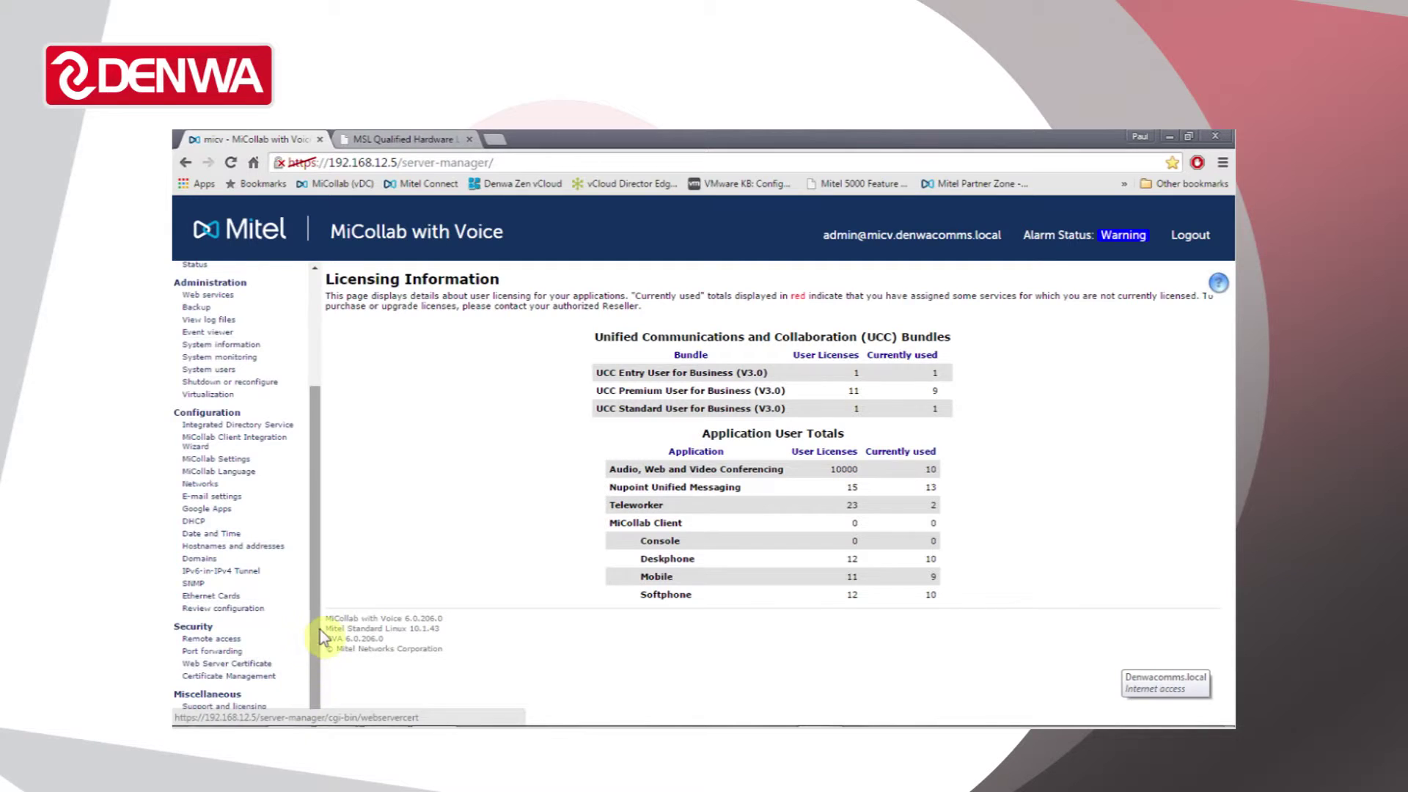
drag(320, 629, 323, 484)
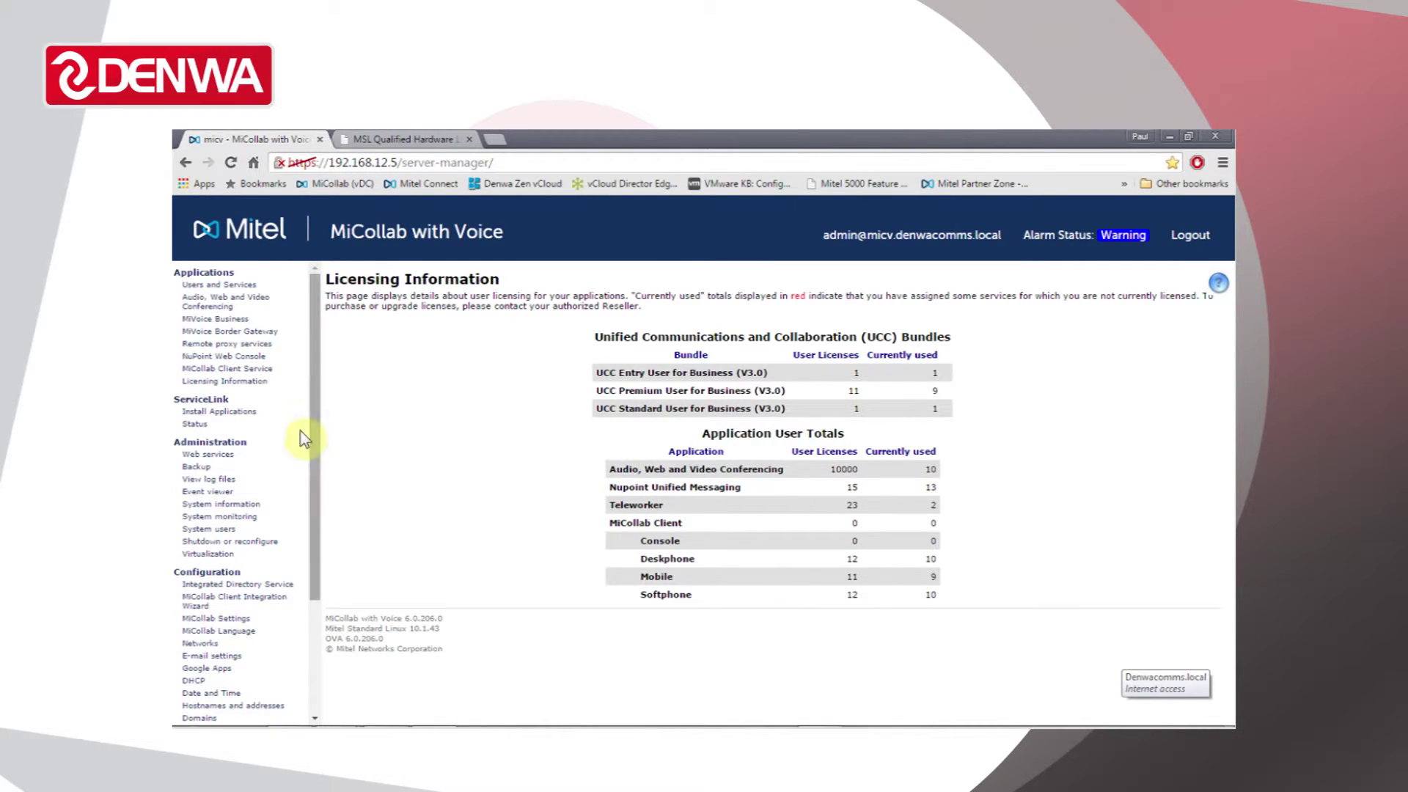
click(264, 382)
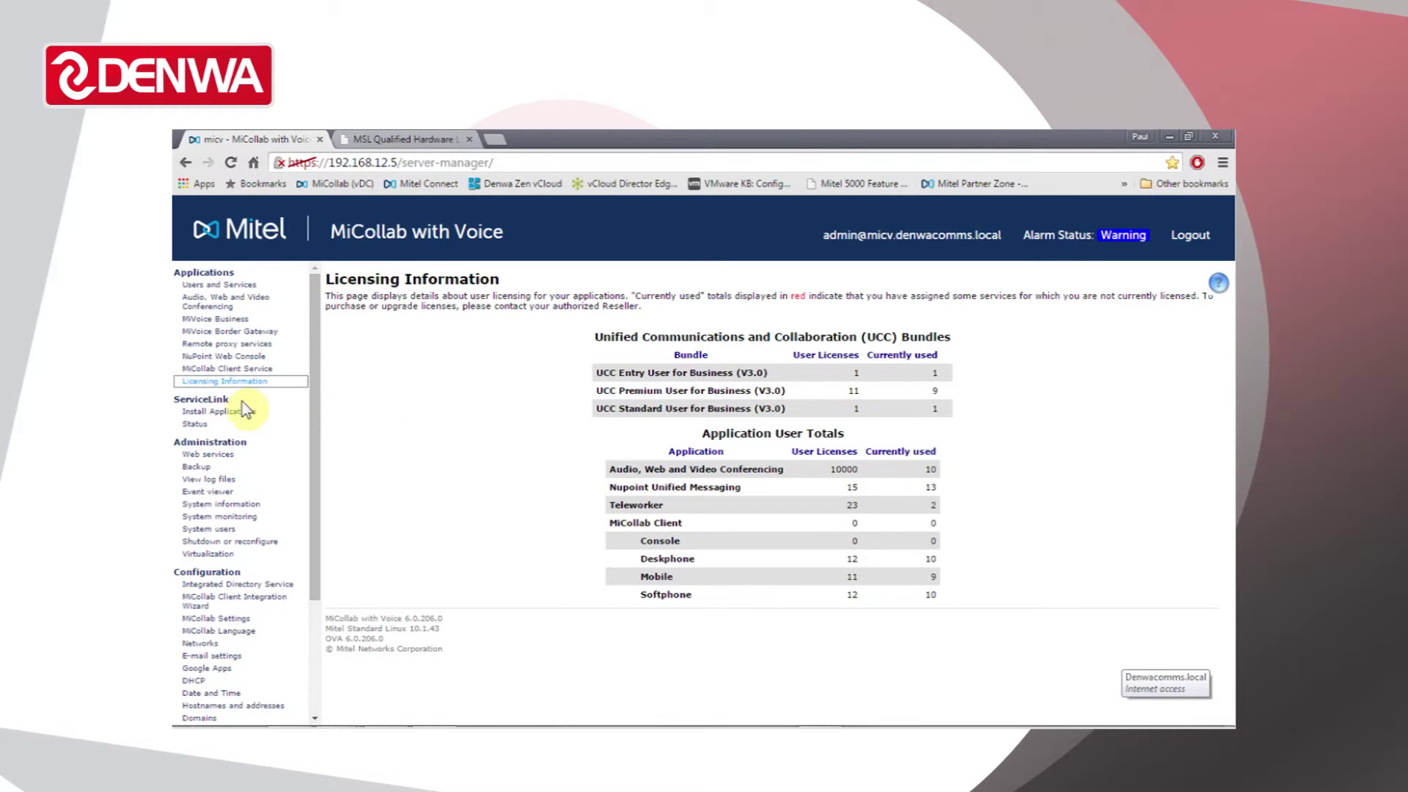
click(220, 410)
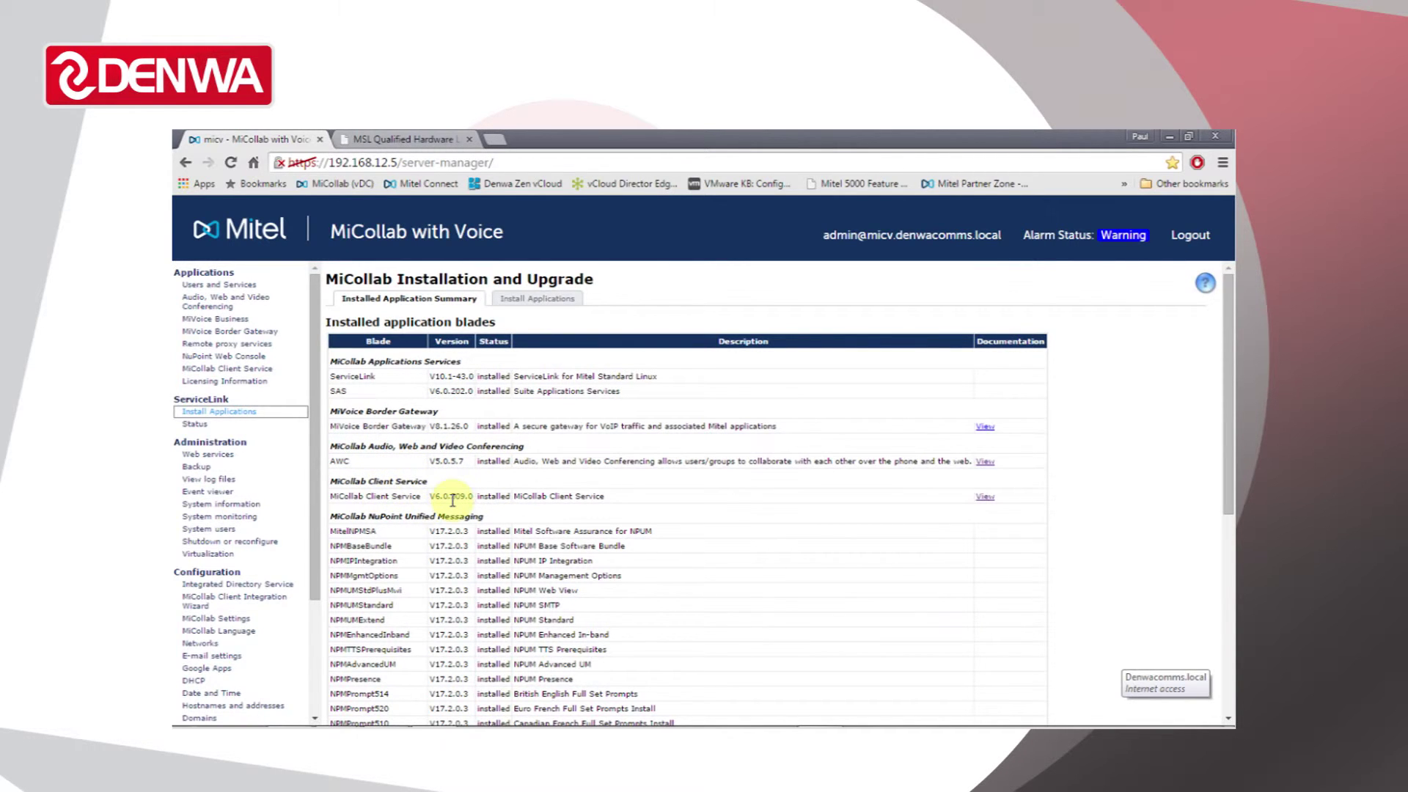
- Scroll the Installed Application Summary to see MiVoice Border Gateway, AWC and MiCollab Client Service blades
scroll(477, 535, down, 4)
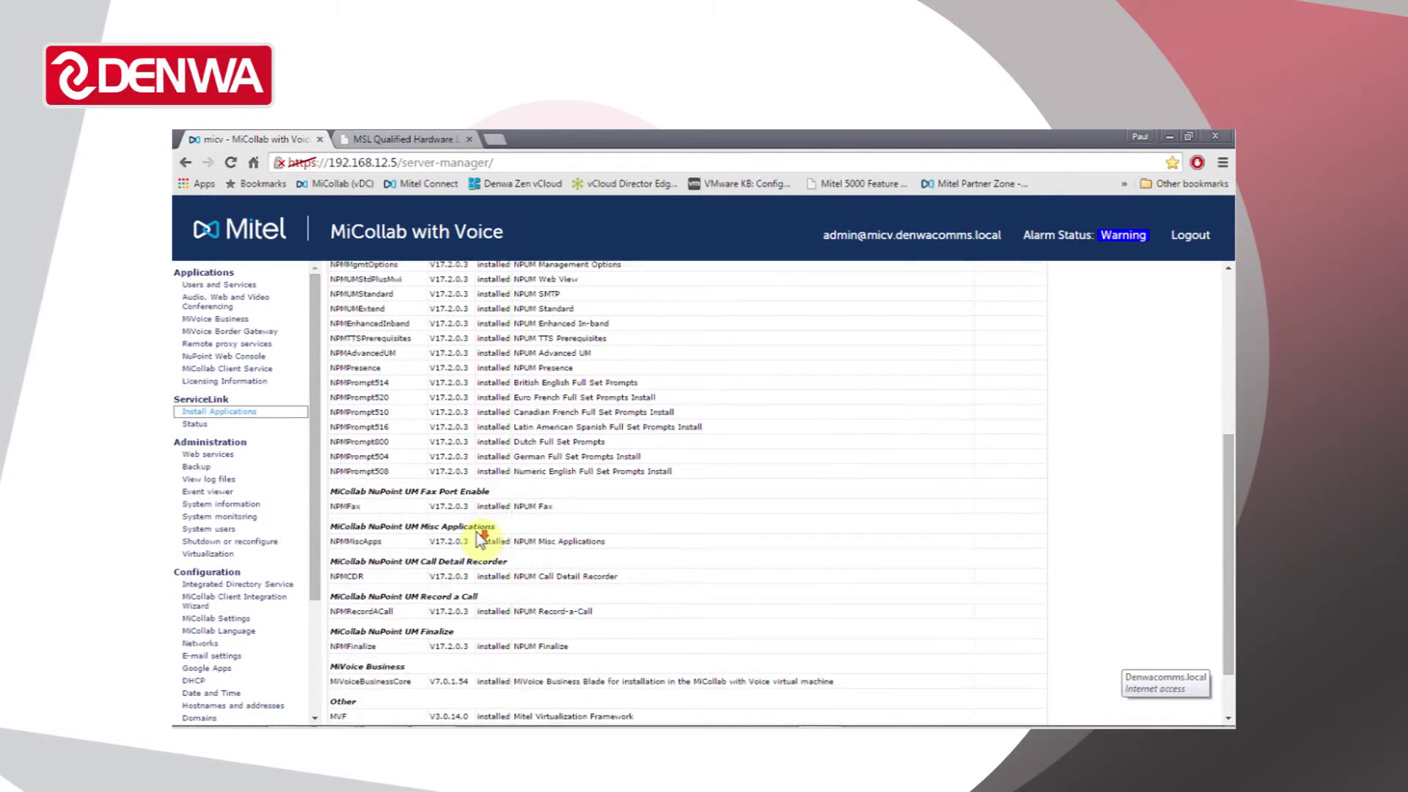
scroll(480, 539, down, 1)
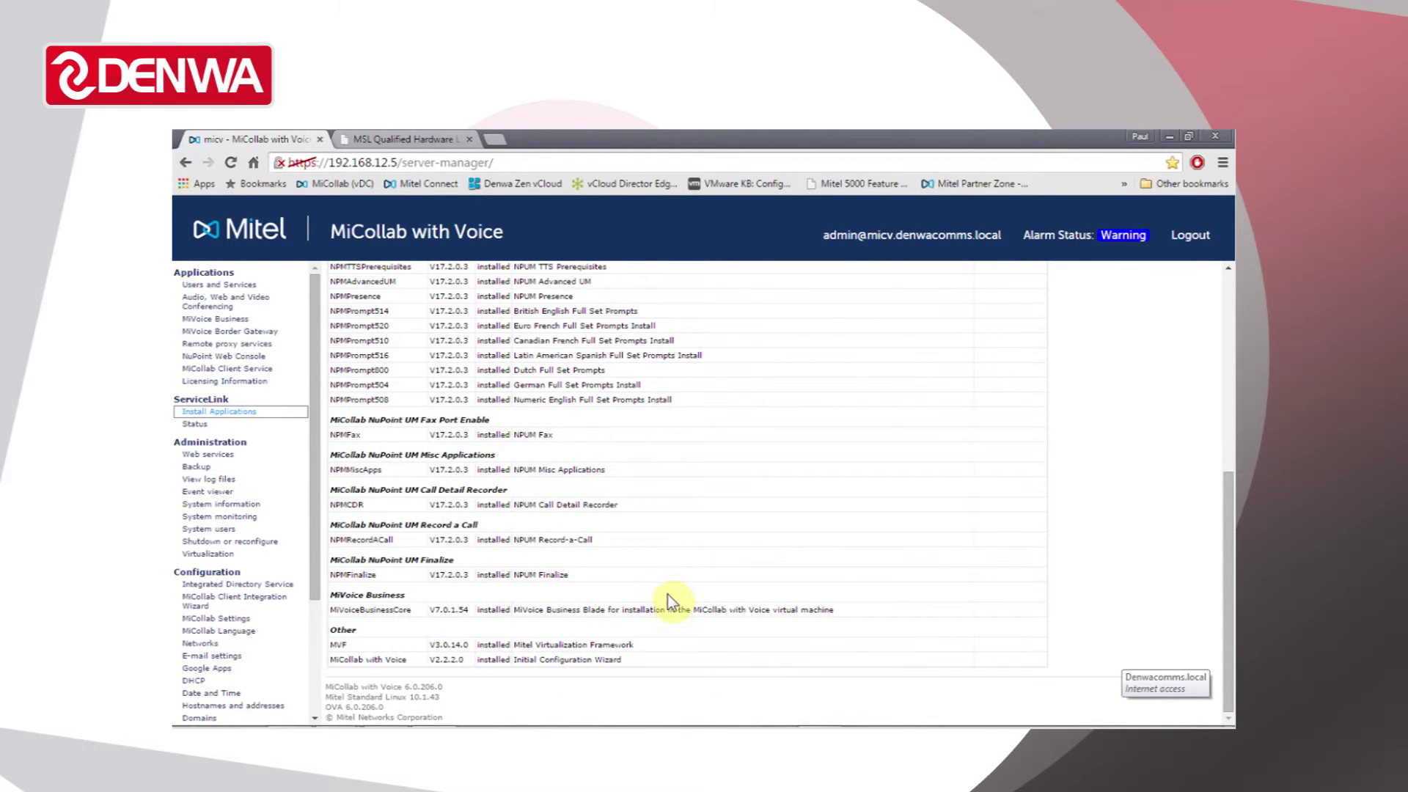
scroll(669, 595, up, 5)
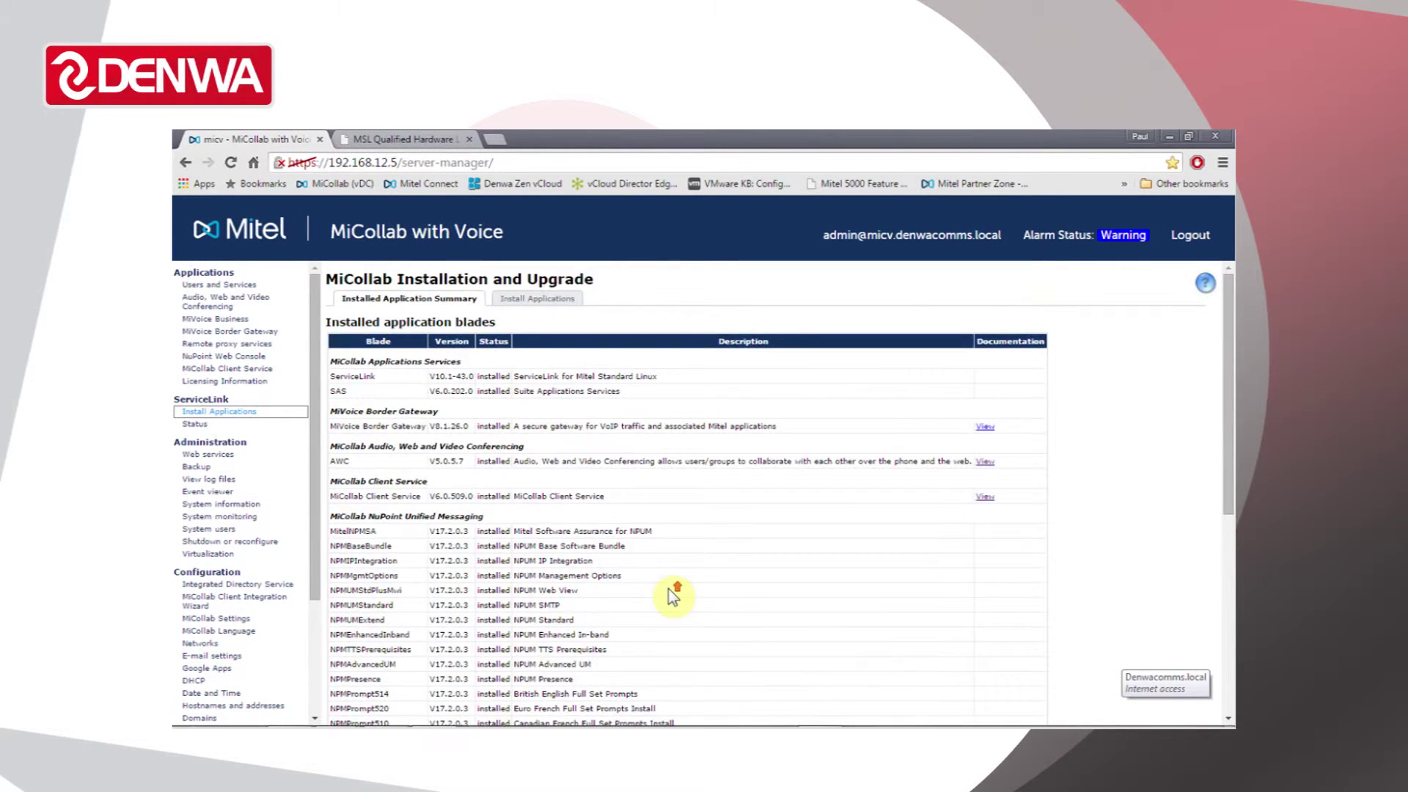
- Open ServiceLink Status and highlight the last sync time and subscription listing
click(233, 426)
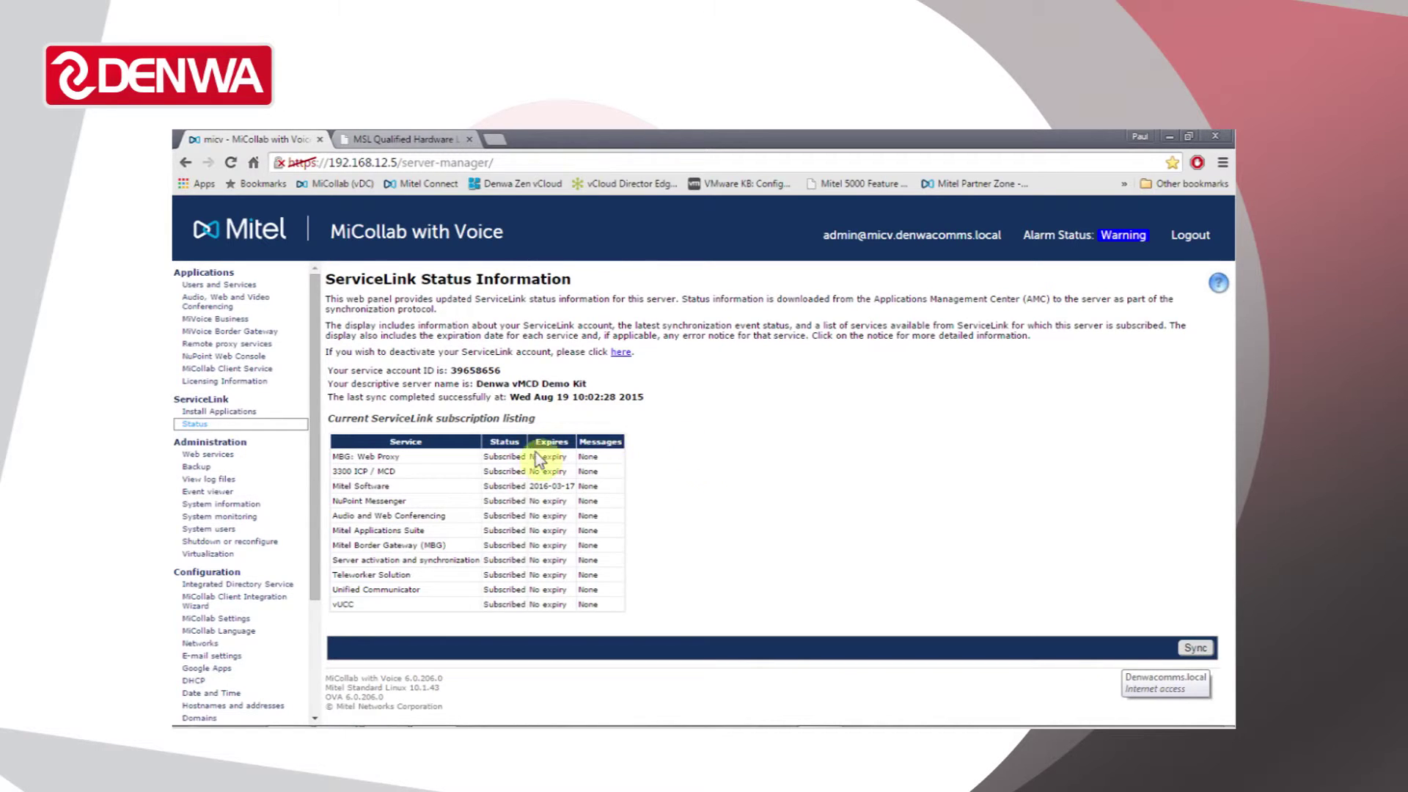
drag(357, 396, 650, 399)
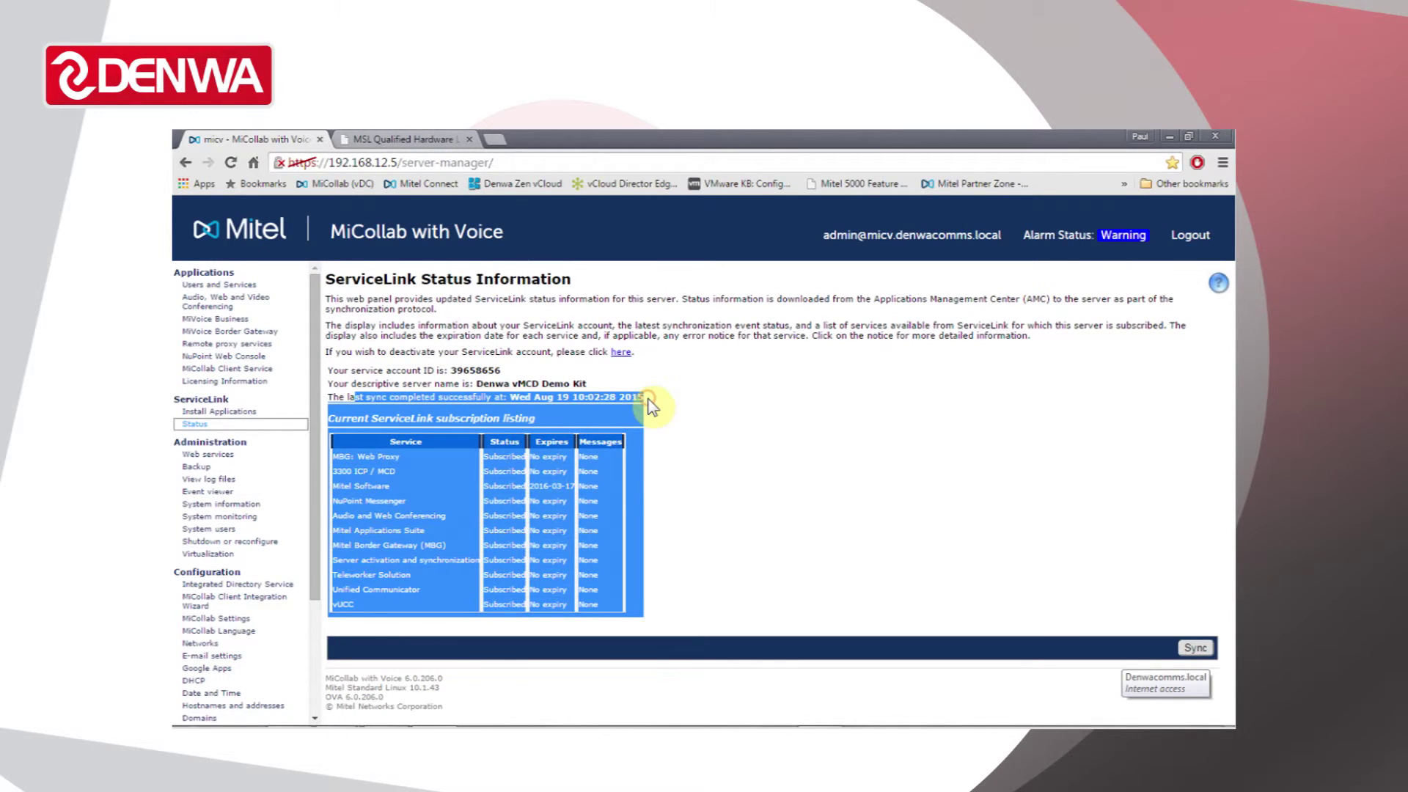
click(671, 487)
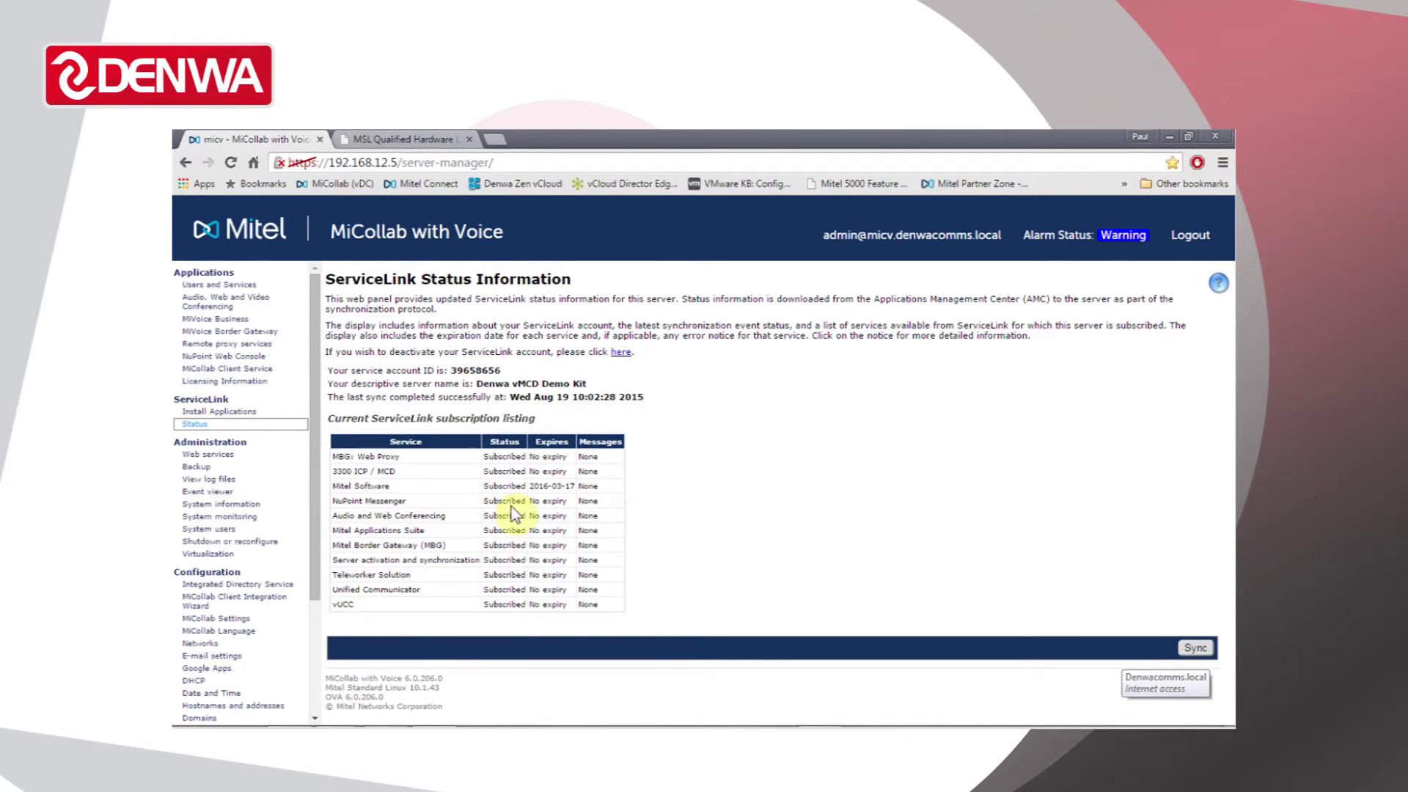
- Open the Event viewer and scroll through the 19 August 2015 MBG set connection events
click(233, 492)
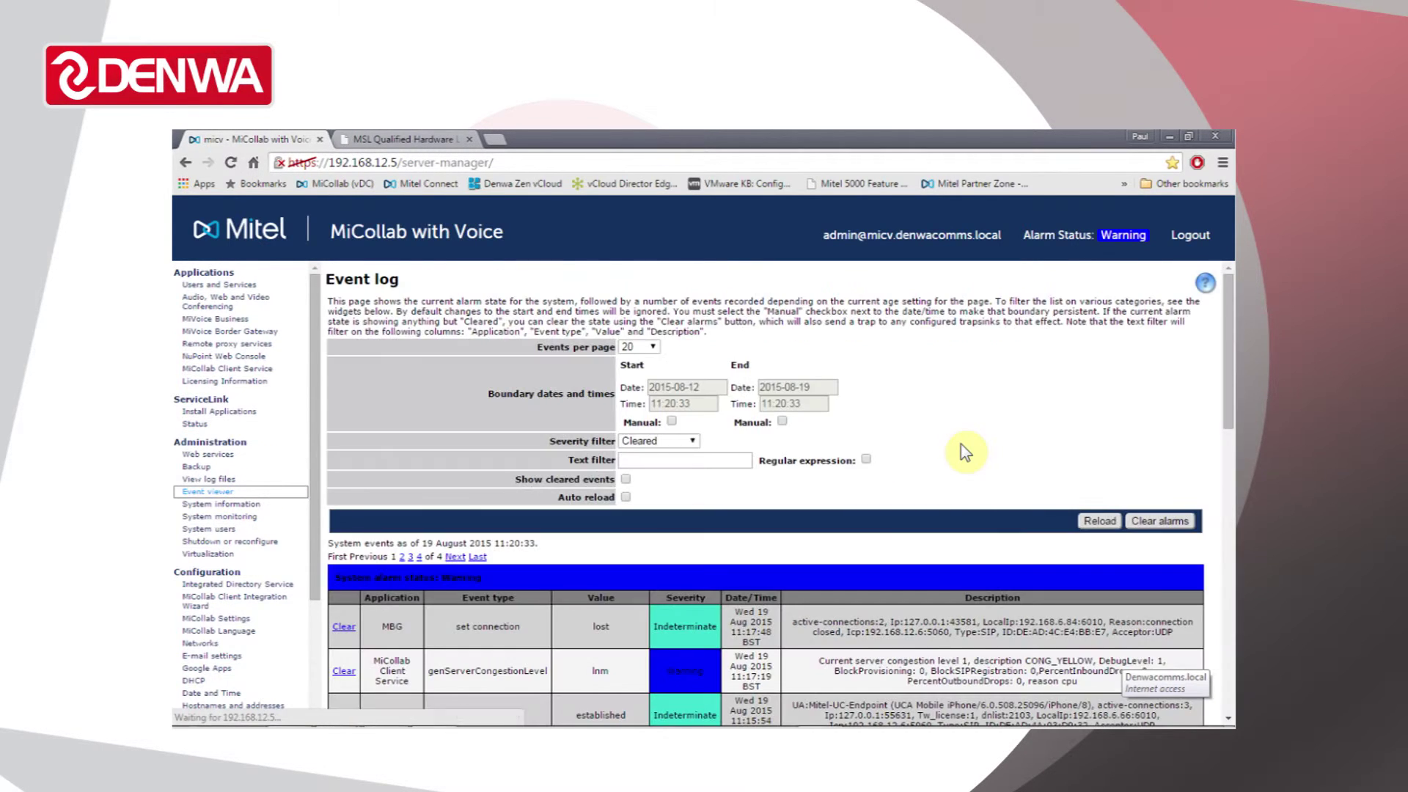
scroll(981, 441, down, 5)
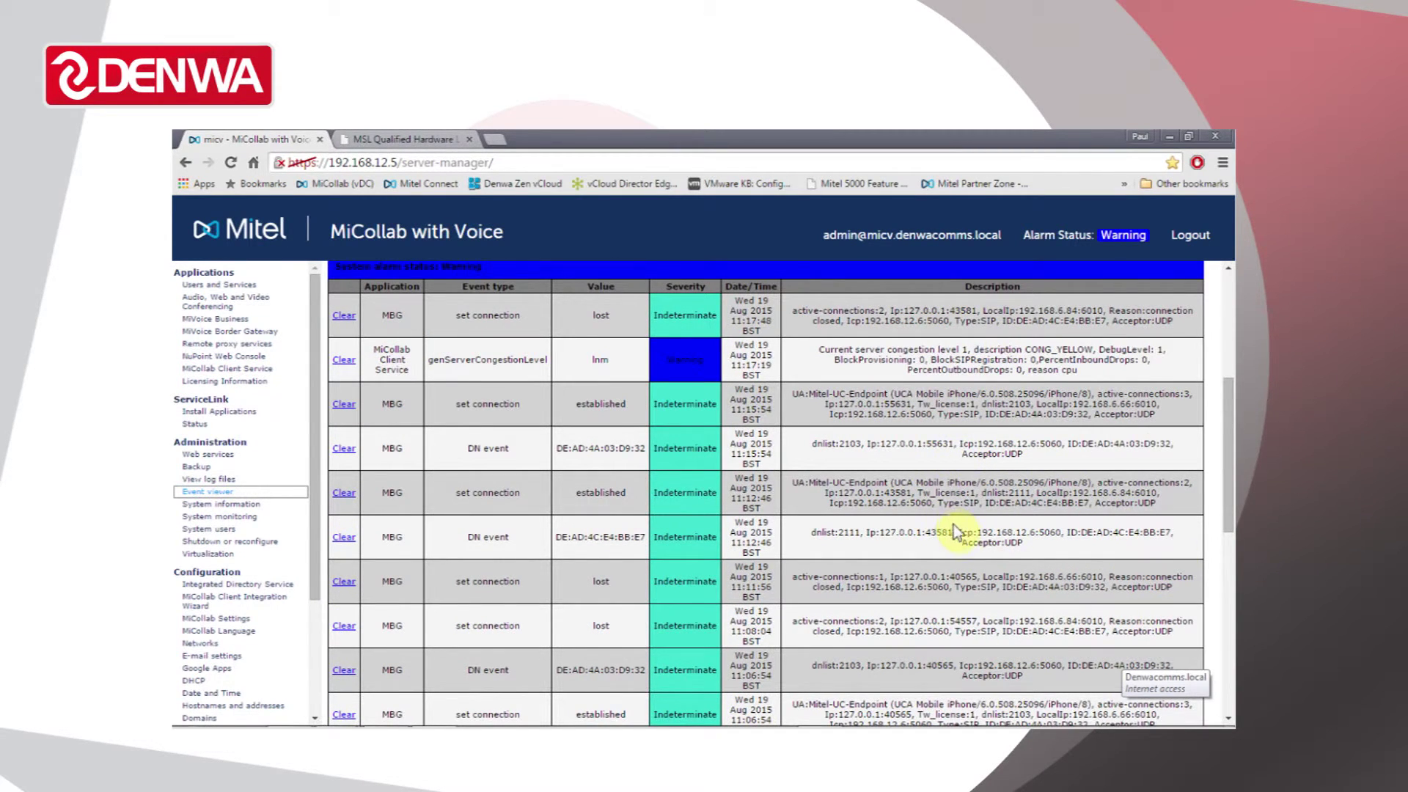
scroll(986, 451, down, 3)
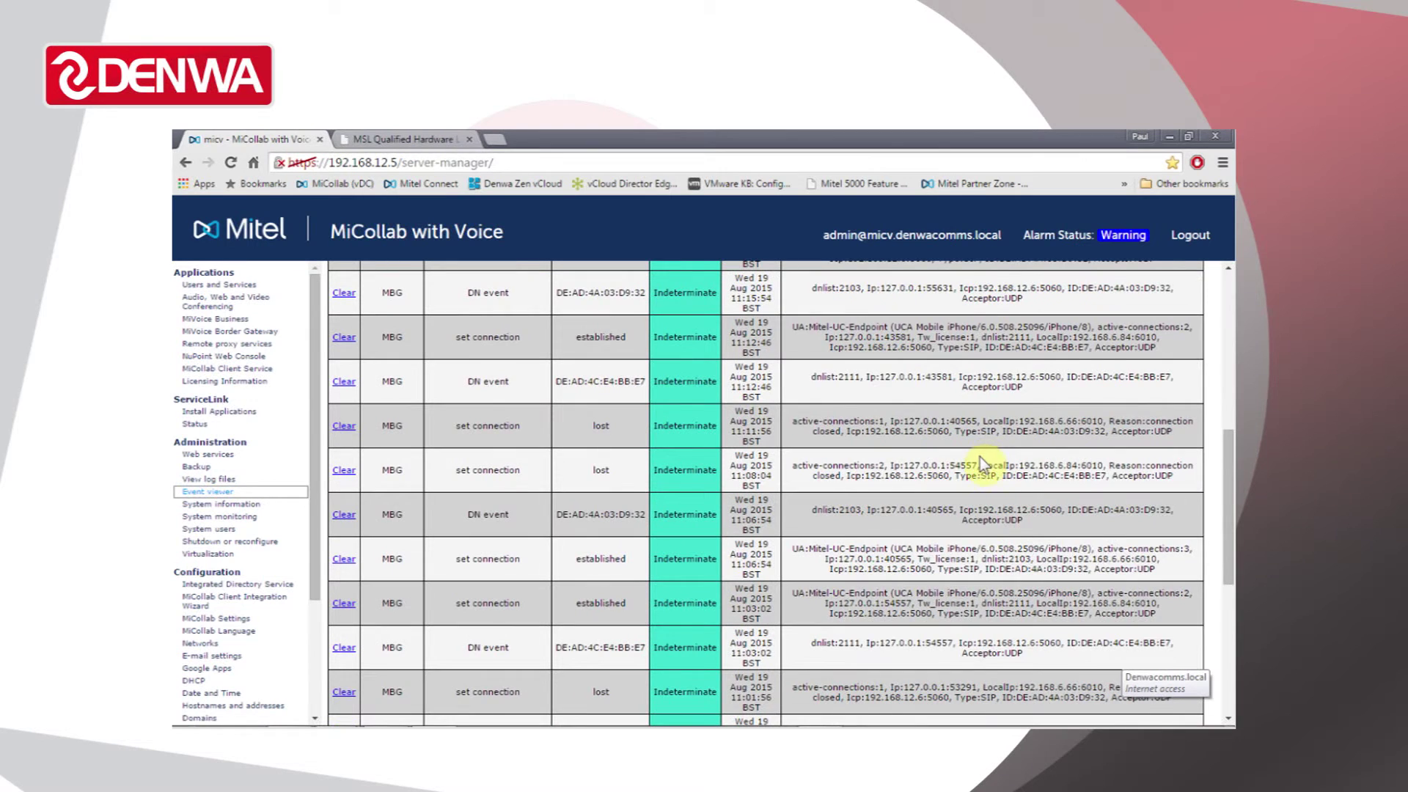
scroll(980, 456, down, 3)
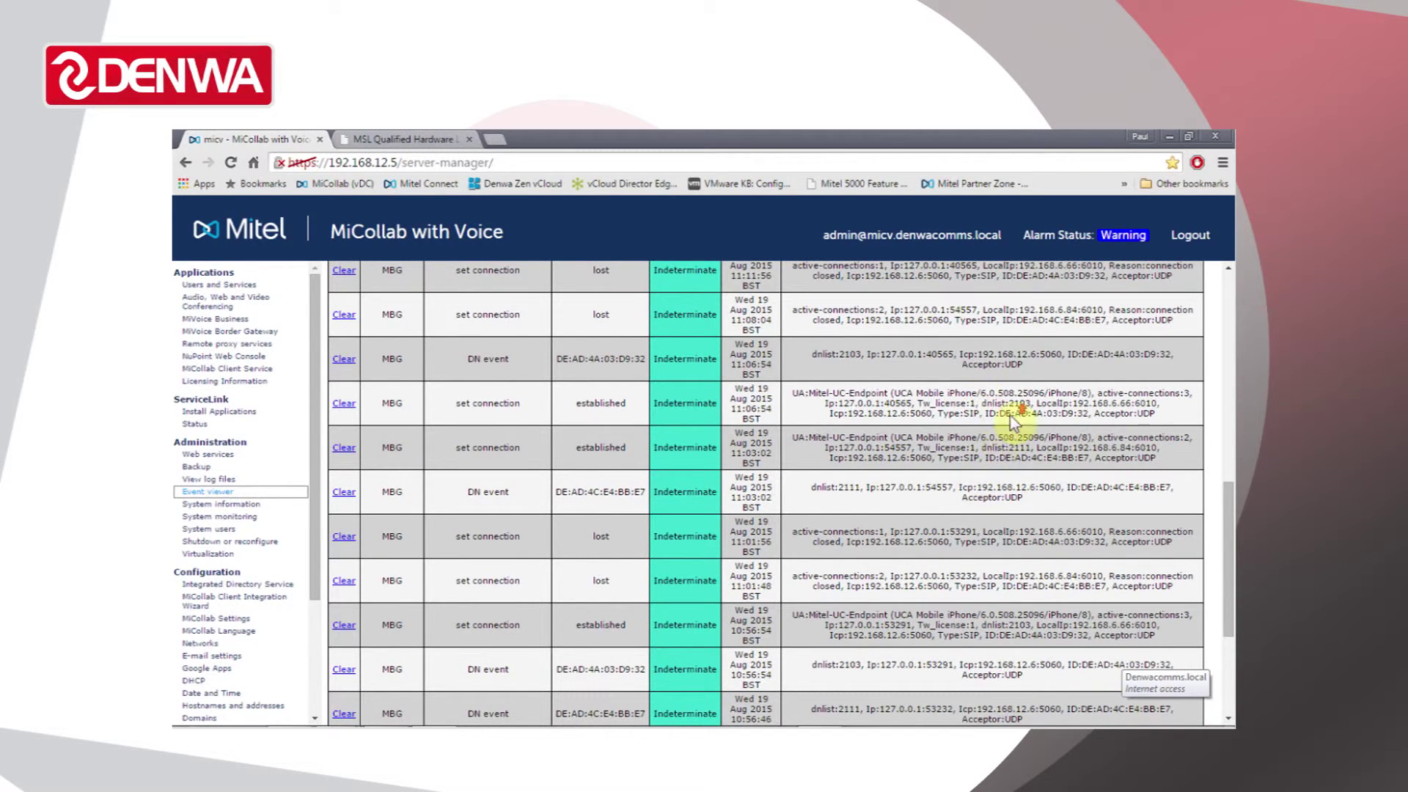
scroll(977, 485, down, 3)
scroll(961, 484, up, 15)
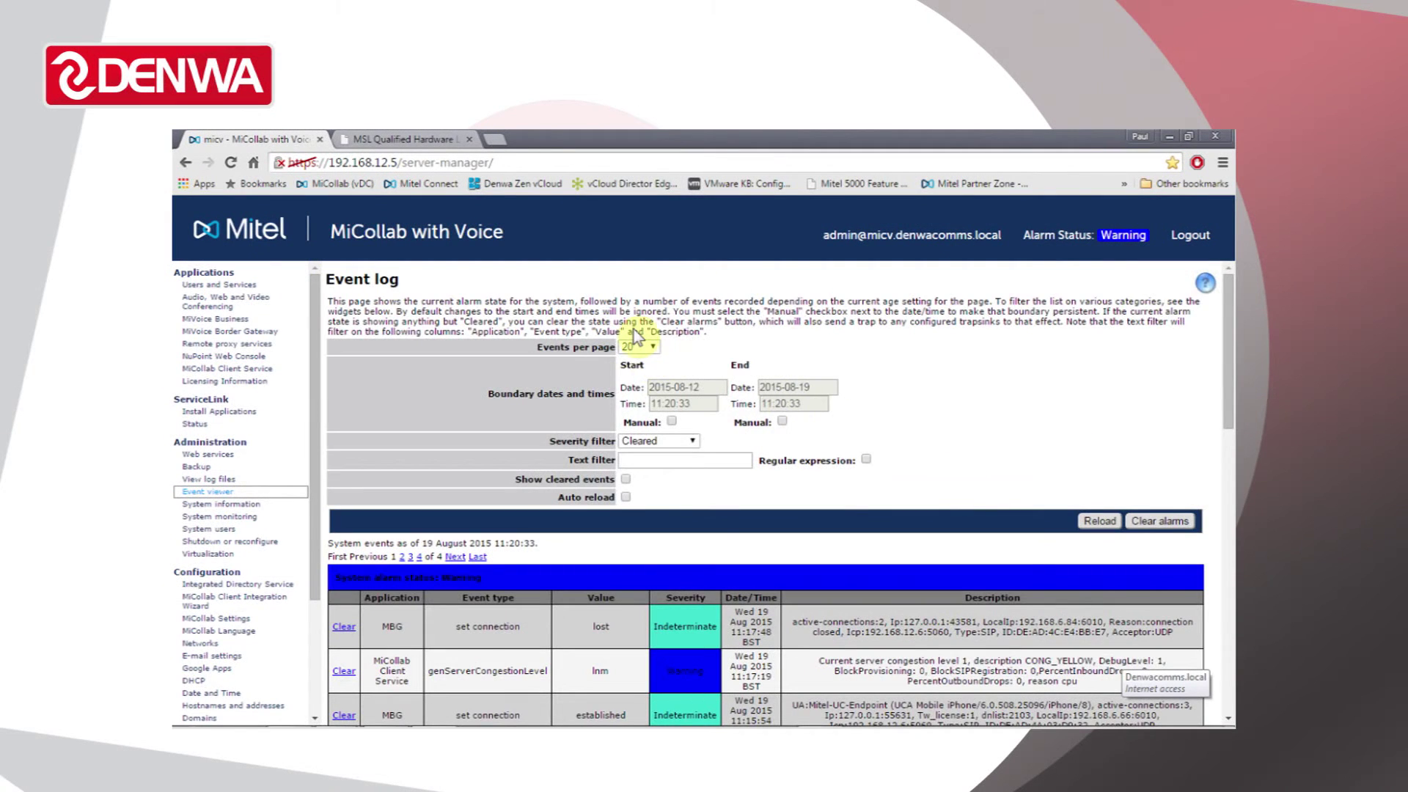
- Filter the event log to Major severity with a manual start date of 2015-05-01
click(691, 441)
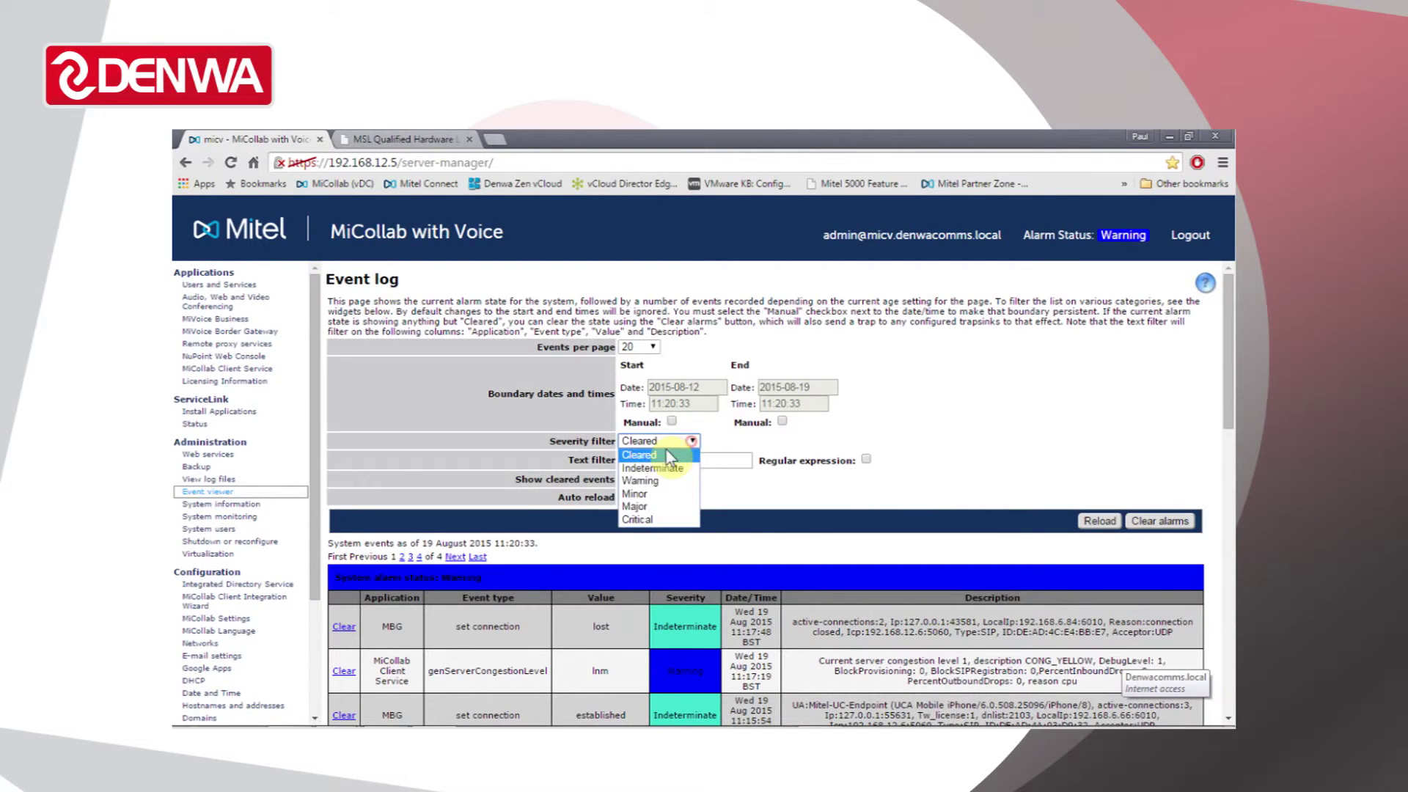
click(644, 506)
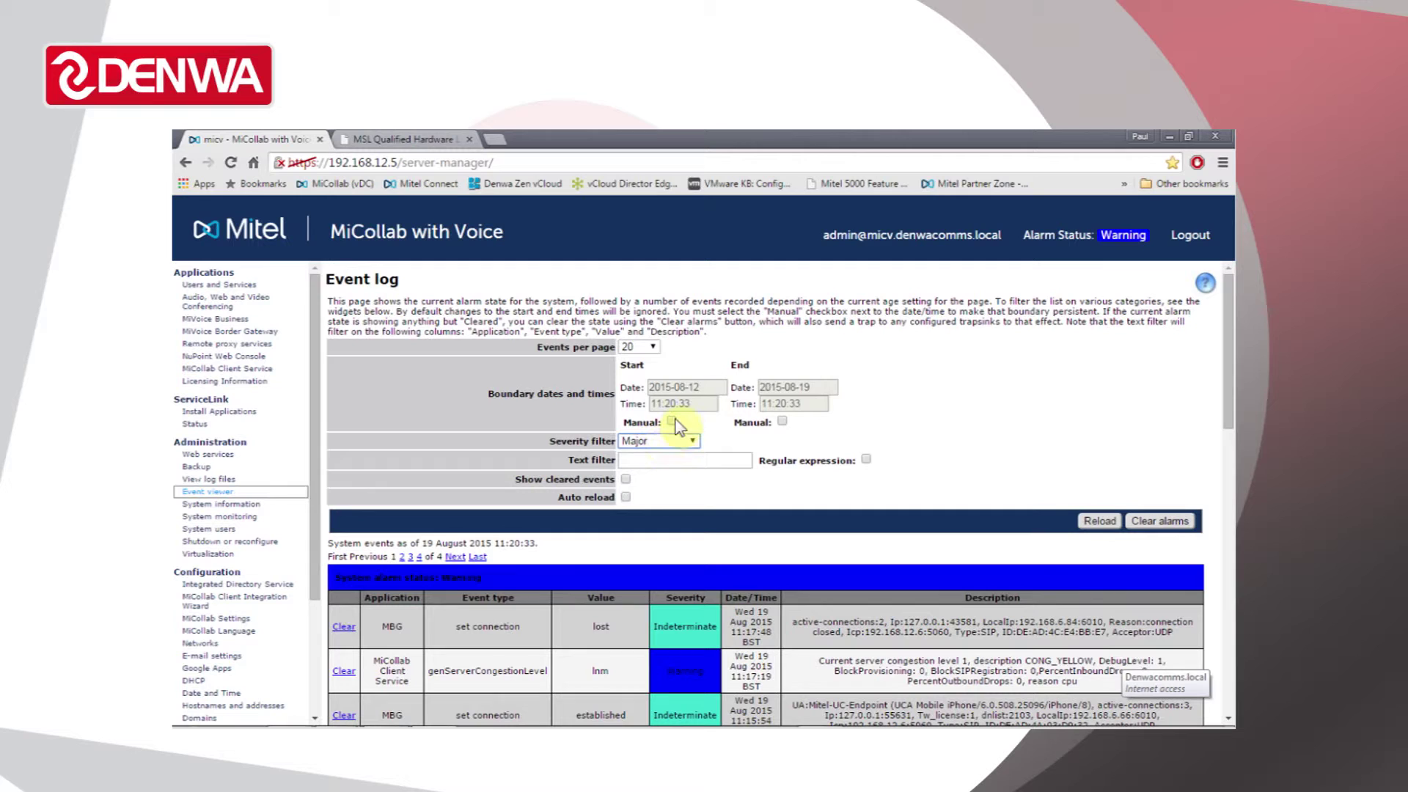
click(703, 386)
click(672, 421)
click(704, 380)
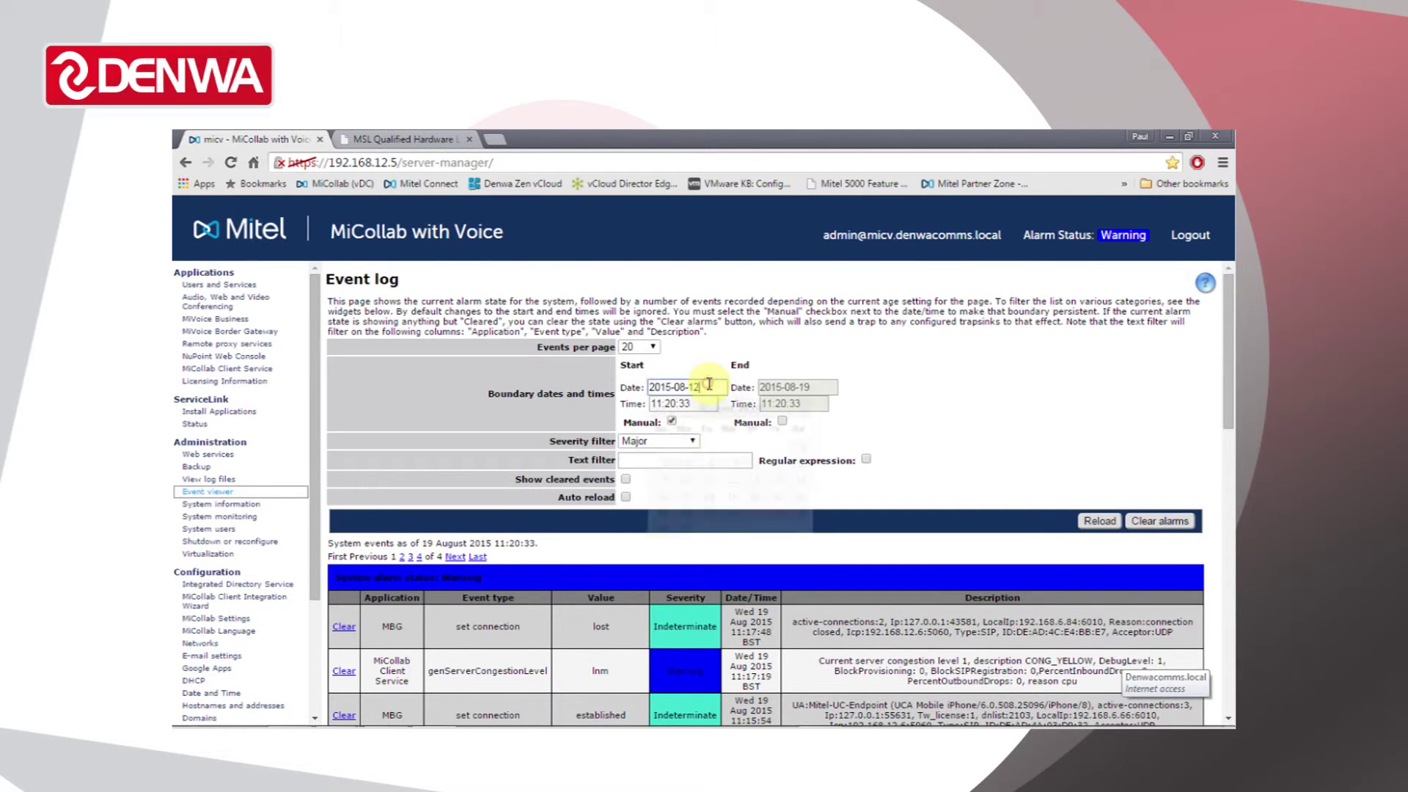
click(657, 409)
click(658, 408)
click(658, 409)
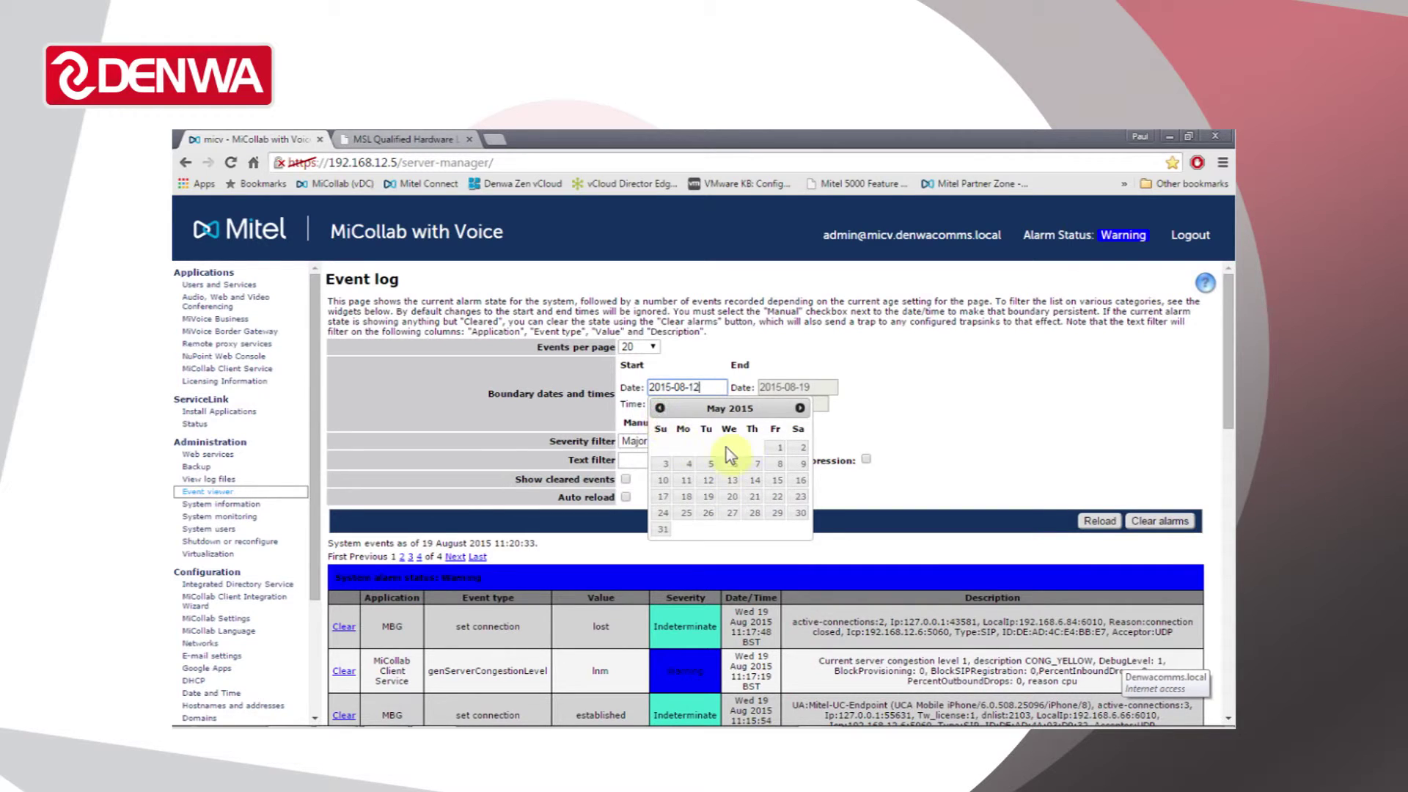
click(775, 448)
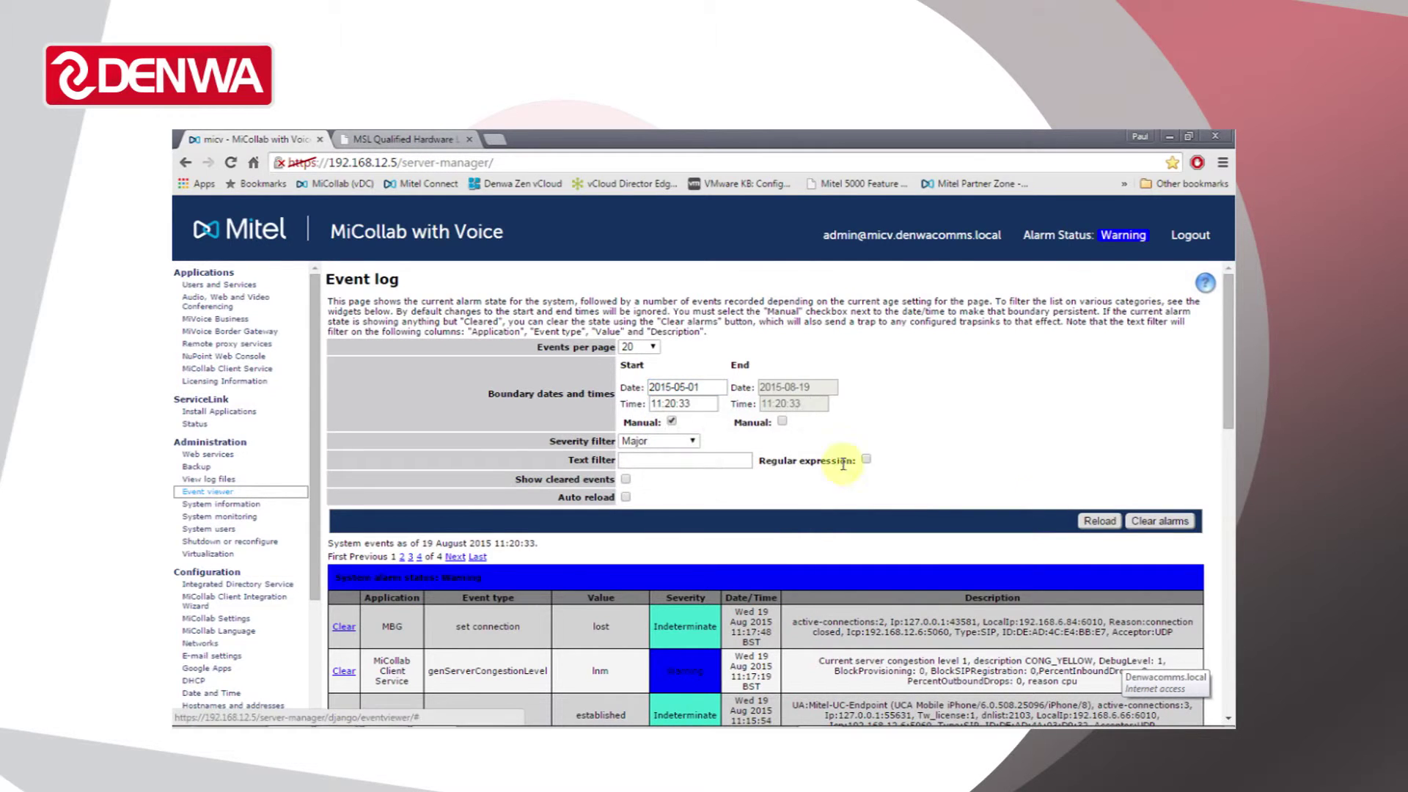
click(1106, 521)
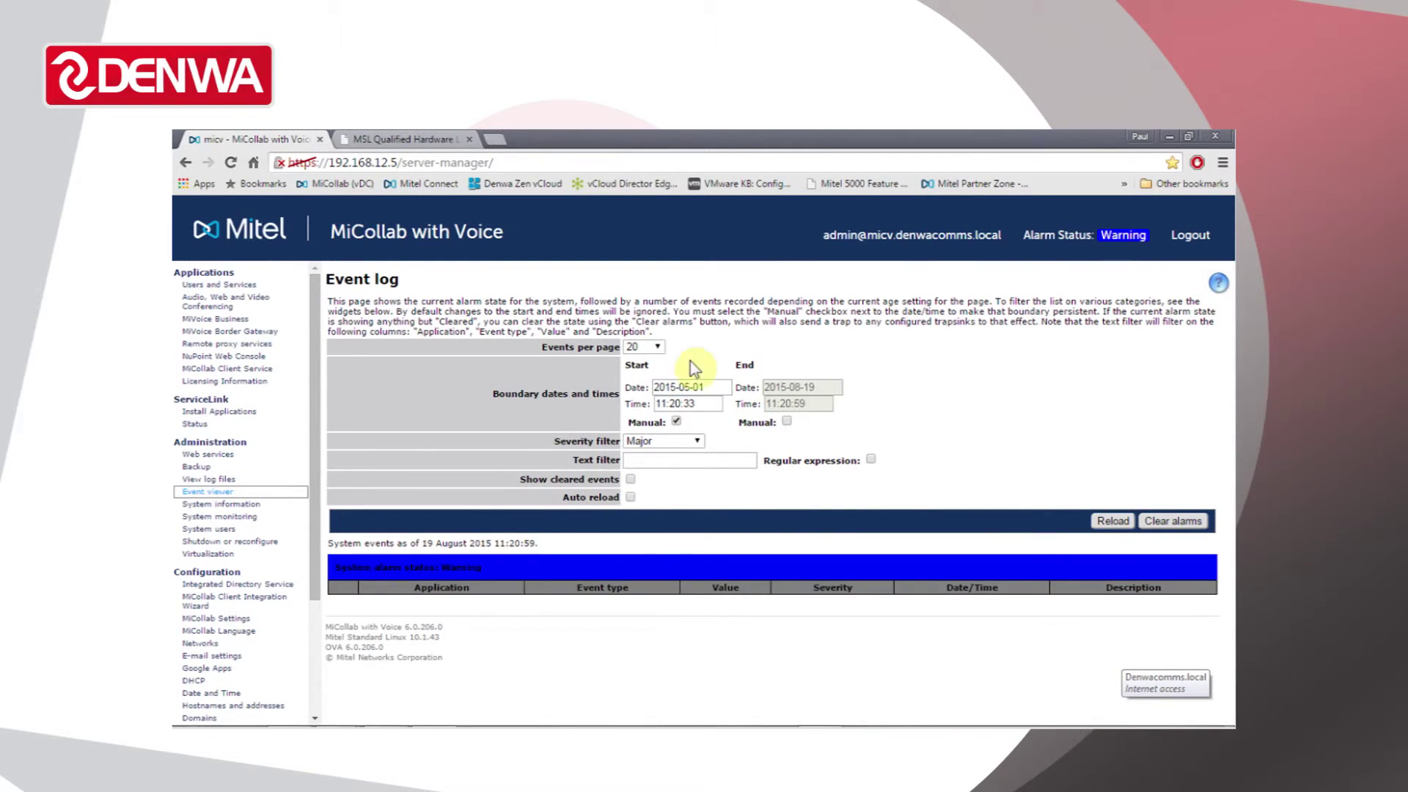
- Change the severity filter to Warning and reload to show the two congestion warnings
click(680, 443)
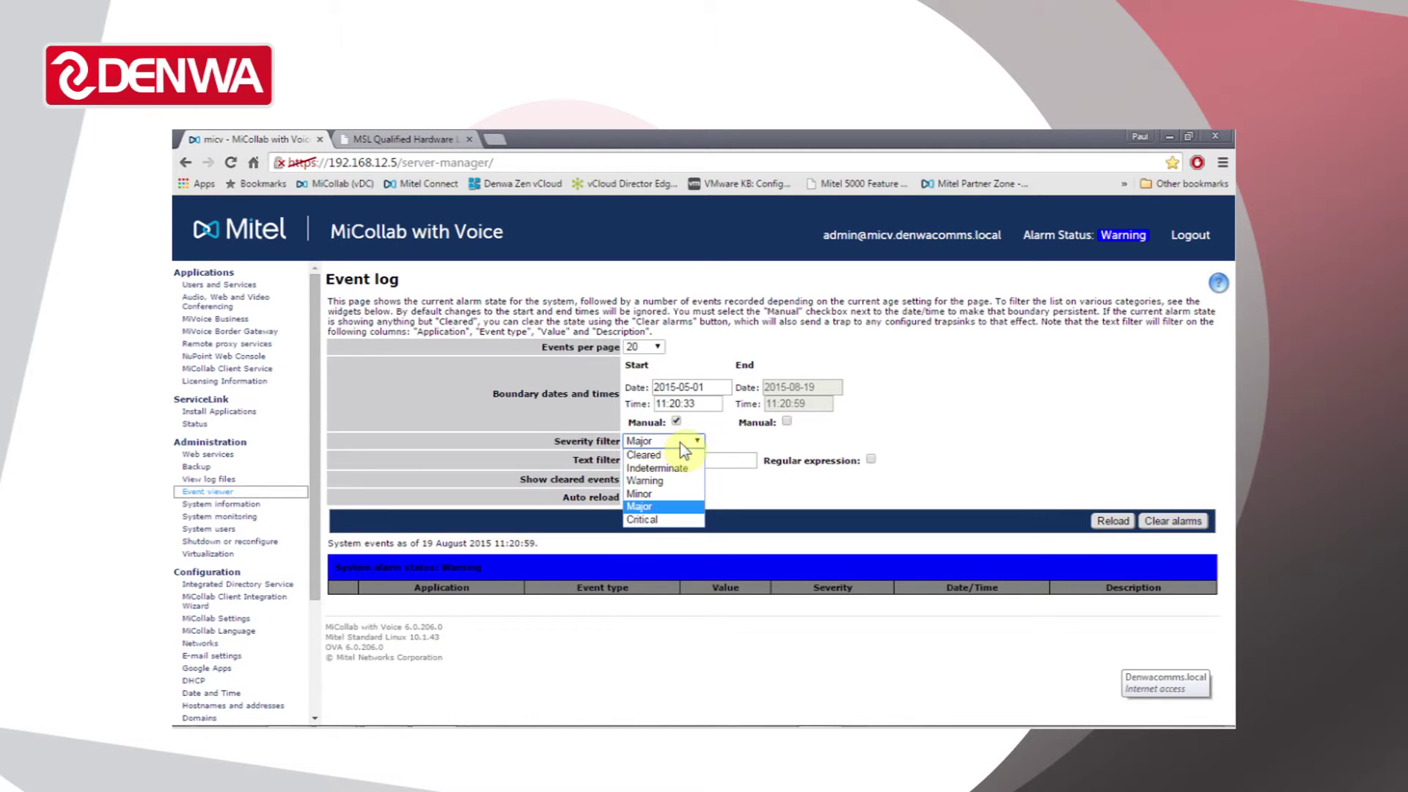
click(663, 481)
click(1113, 522)
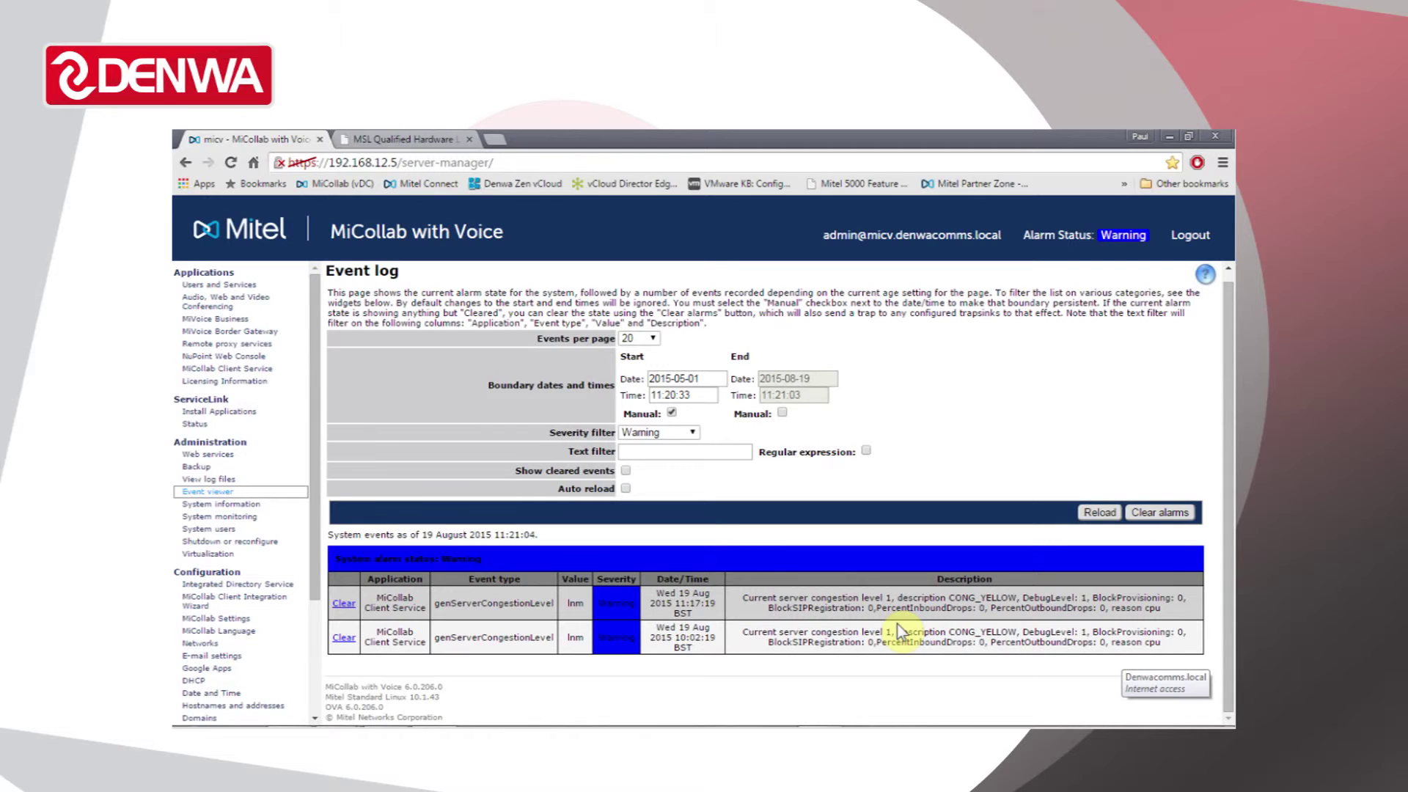
- Open System Information and scroll from the 90.53% memory usage down to the VMware hardware details
click(244, 505)
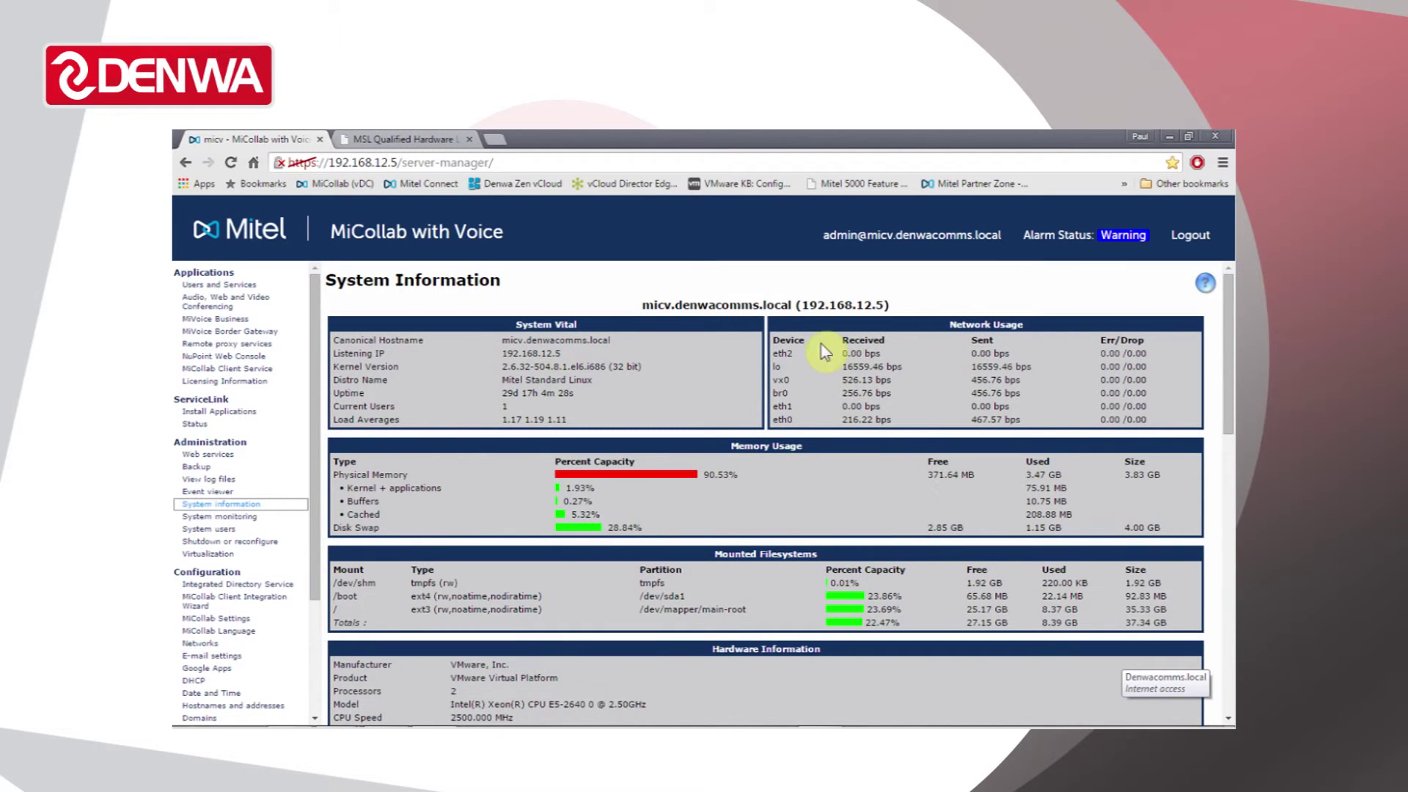
scroll(773, 371, down, 1)
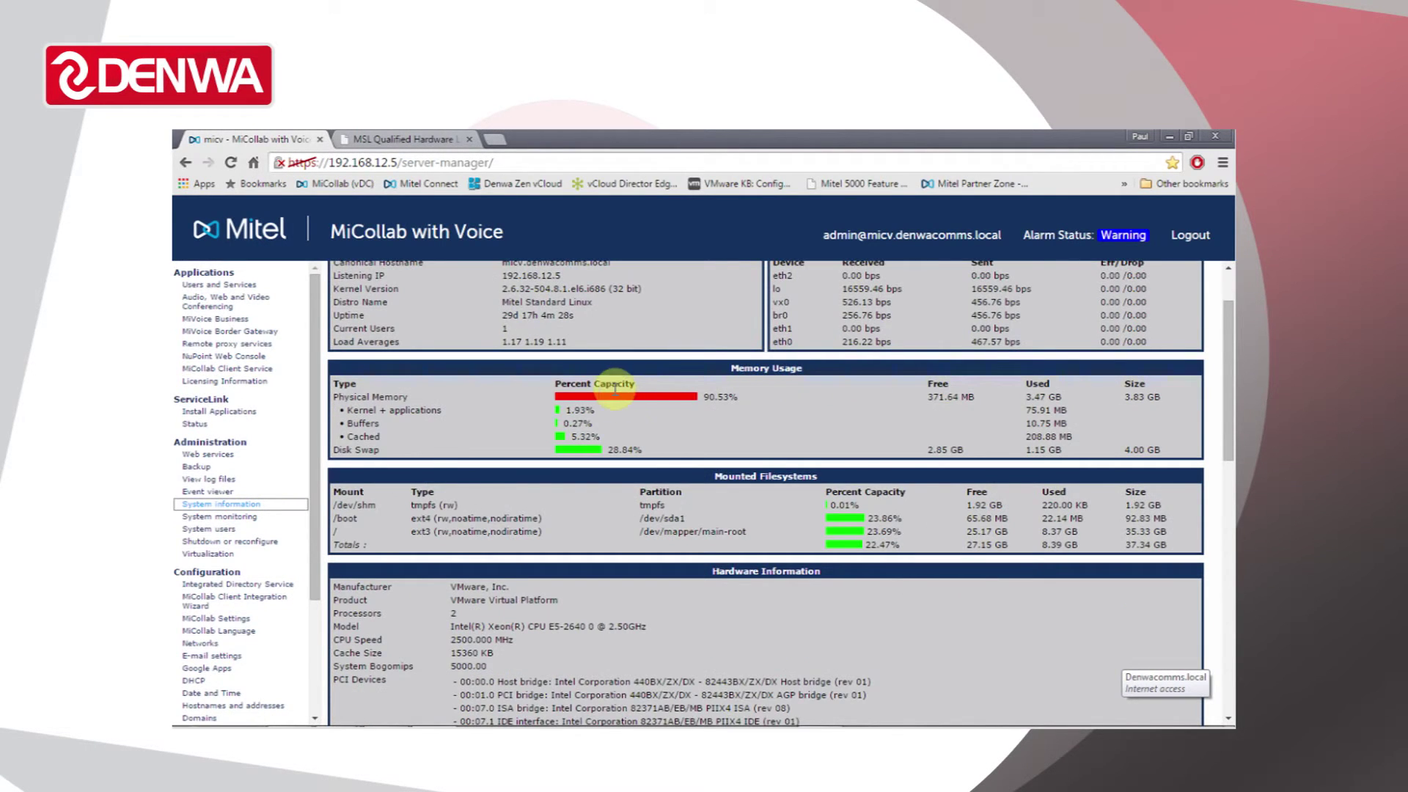
scroll(609, 390, up, 1)
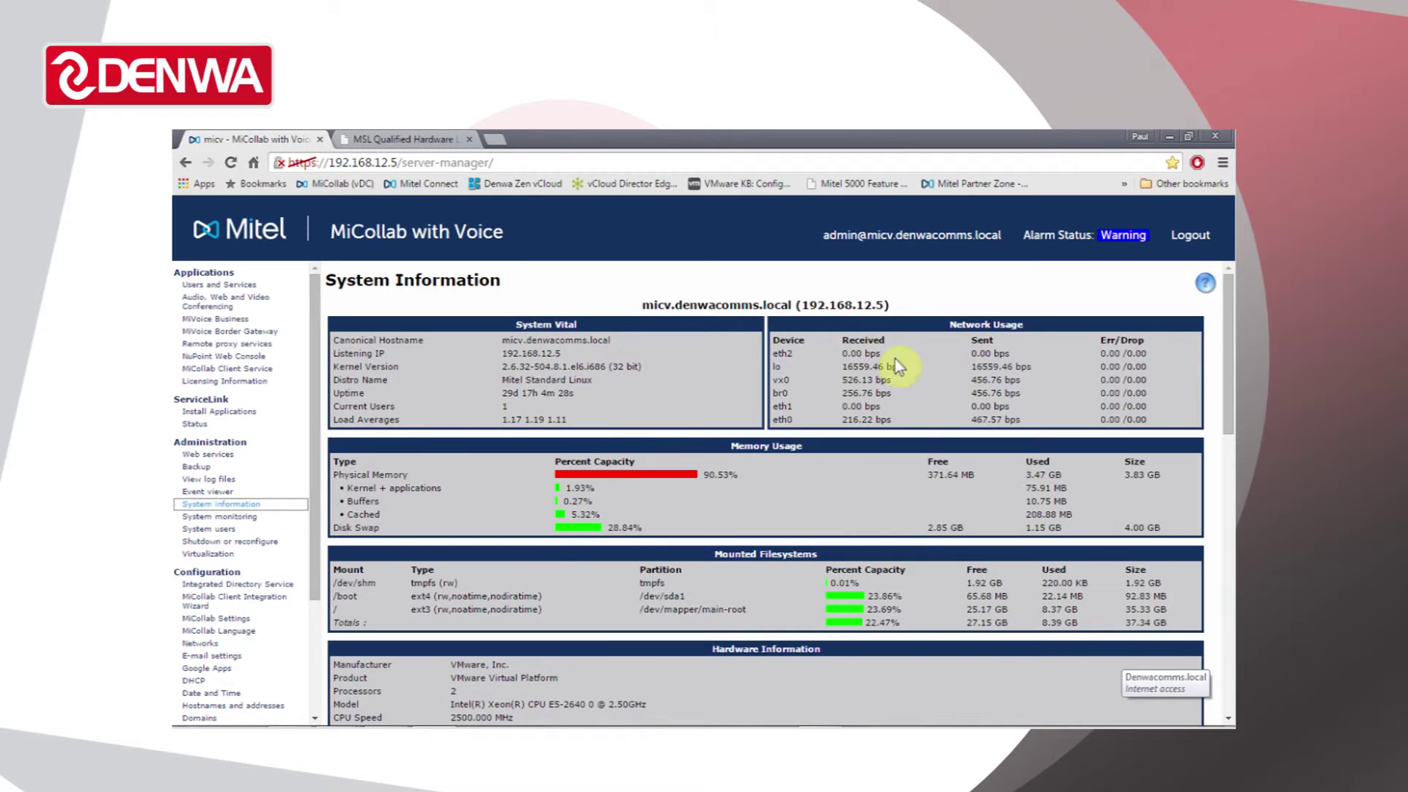
scroll(831, 636, down, 4)
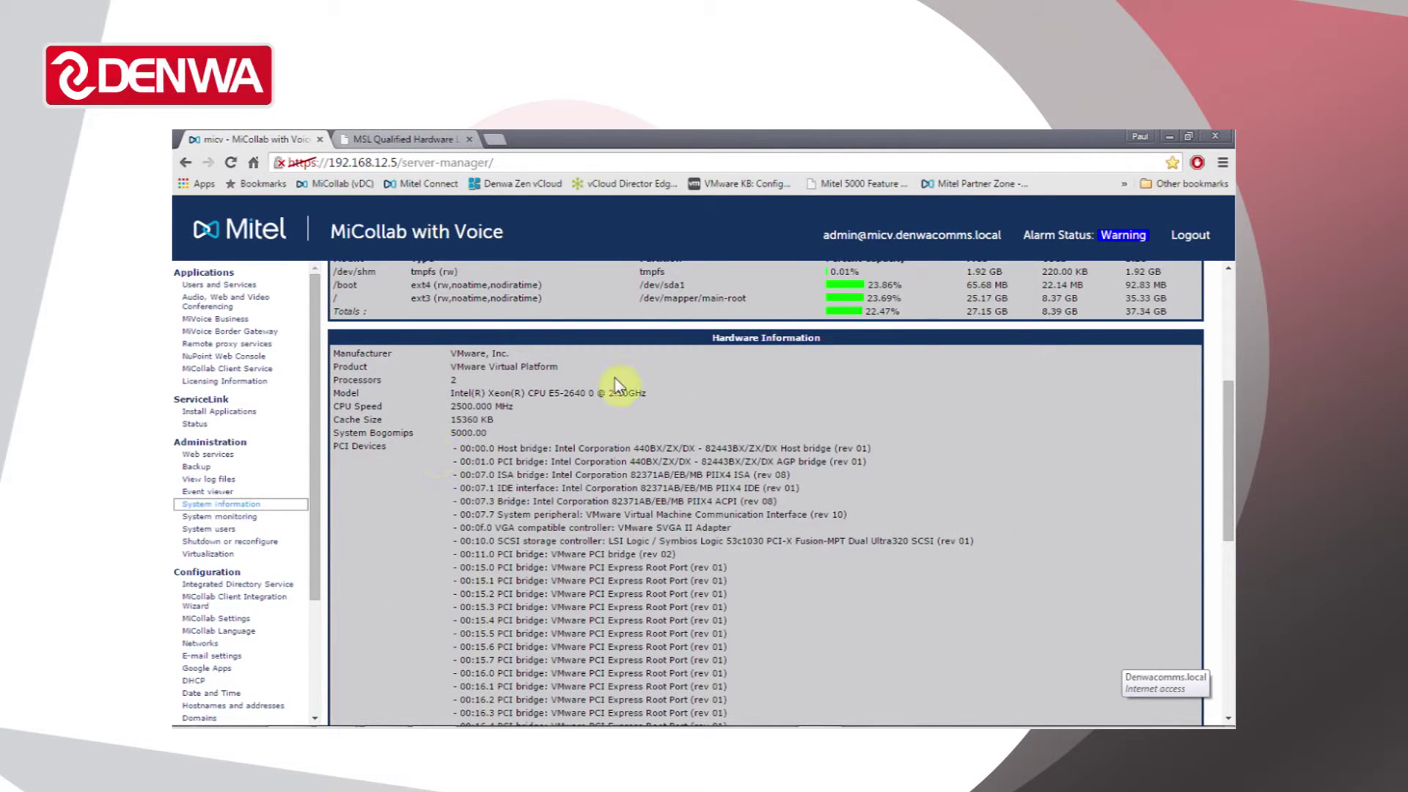
scroll(311, 523, down, 1)
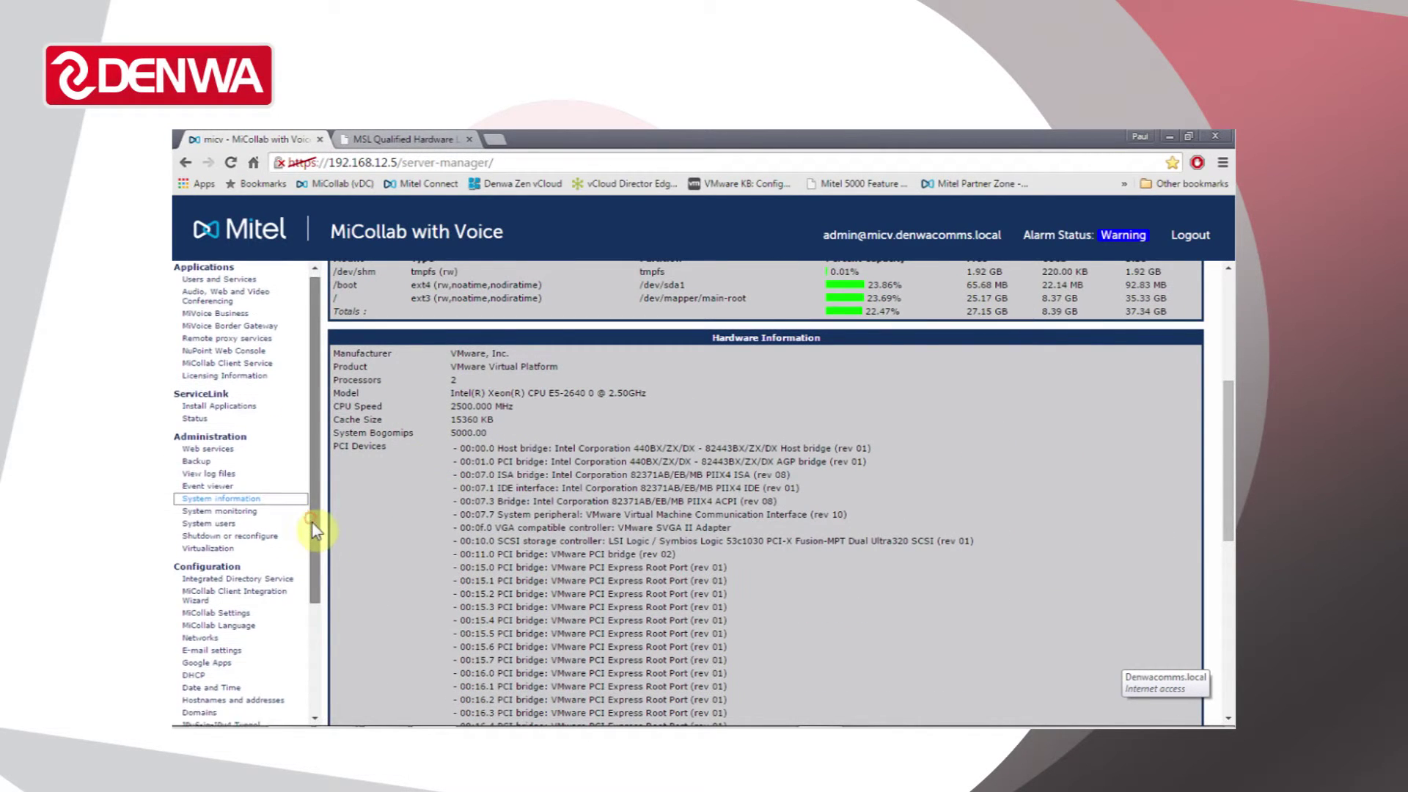
drag(311, 522, 312, 666)
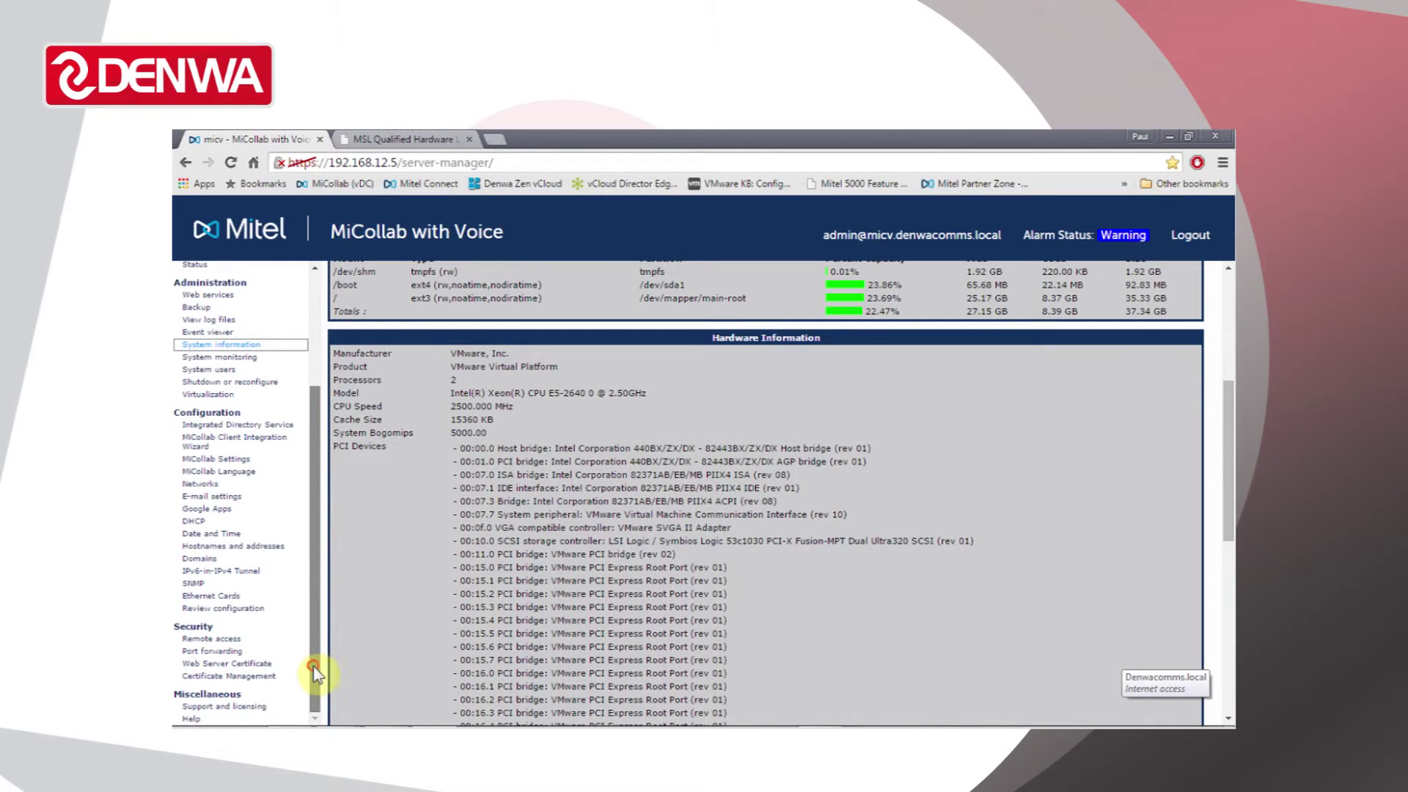
- Step through Integrated Directory Service, MiCollab Settings, E-mail, DHCP and Date and Time pages
click(223, 426)
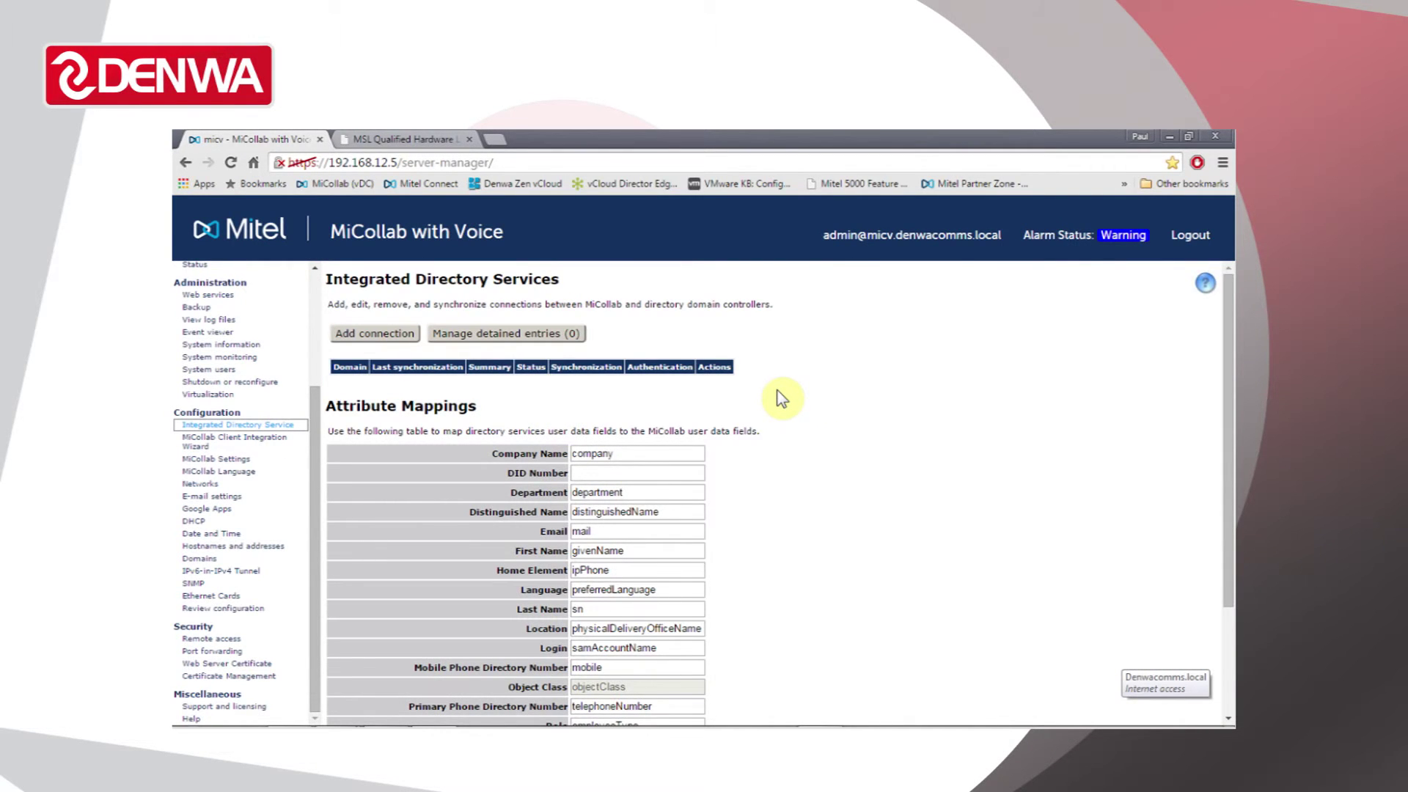
click(225, 460)
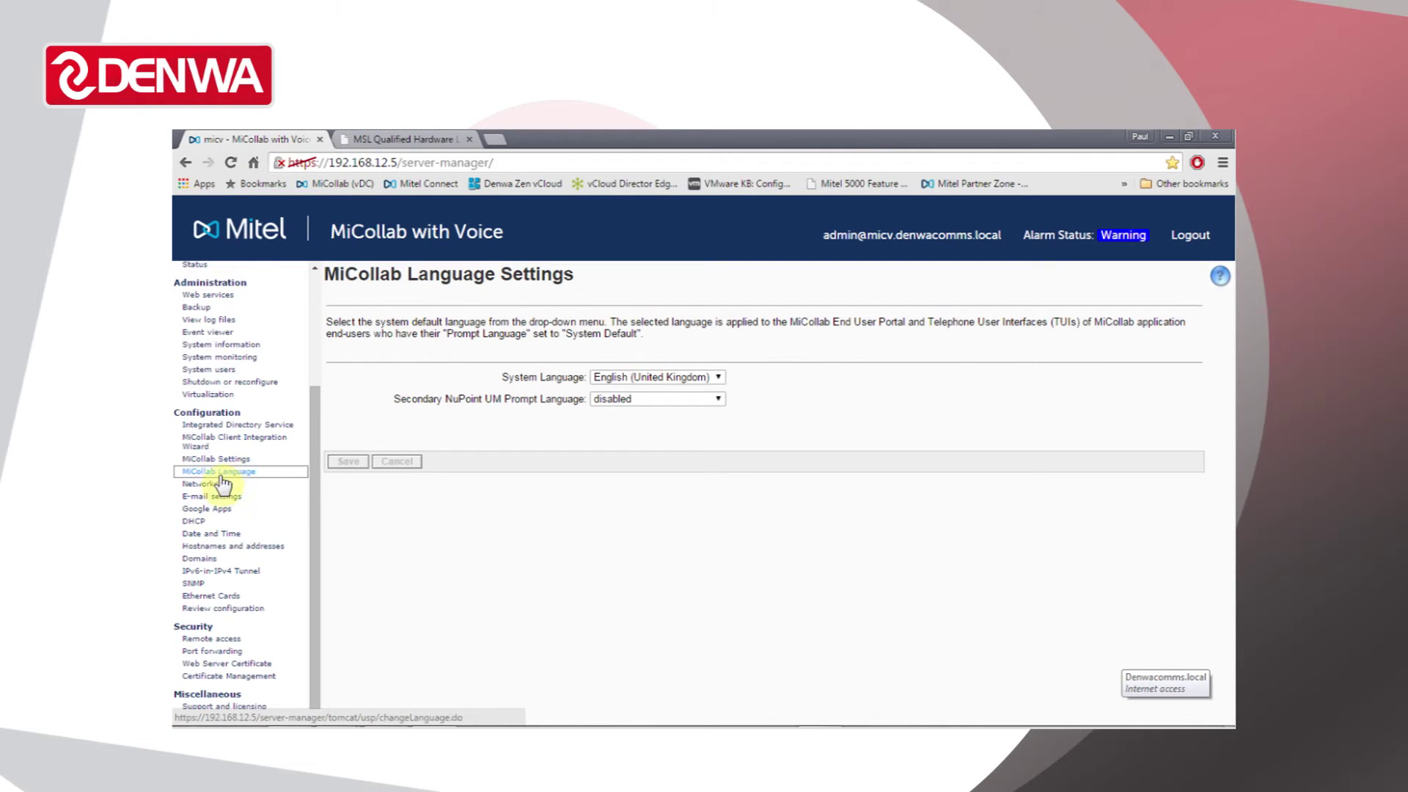
click(230, 498)
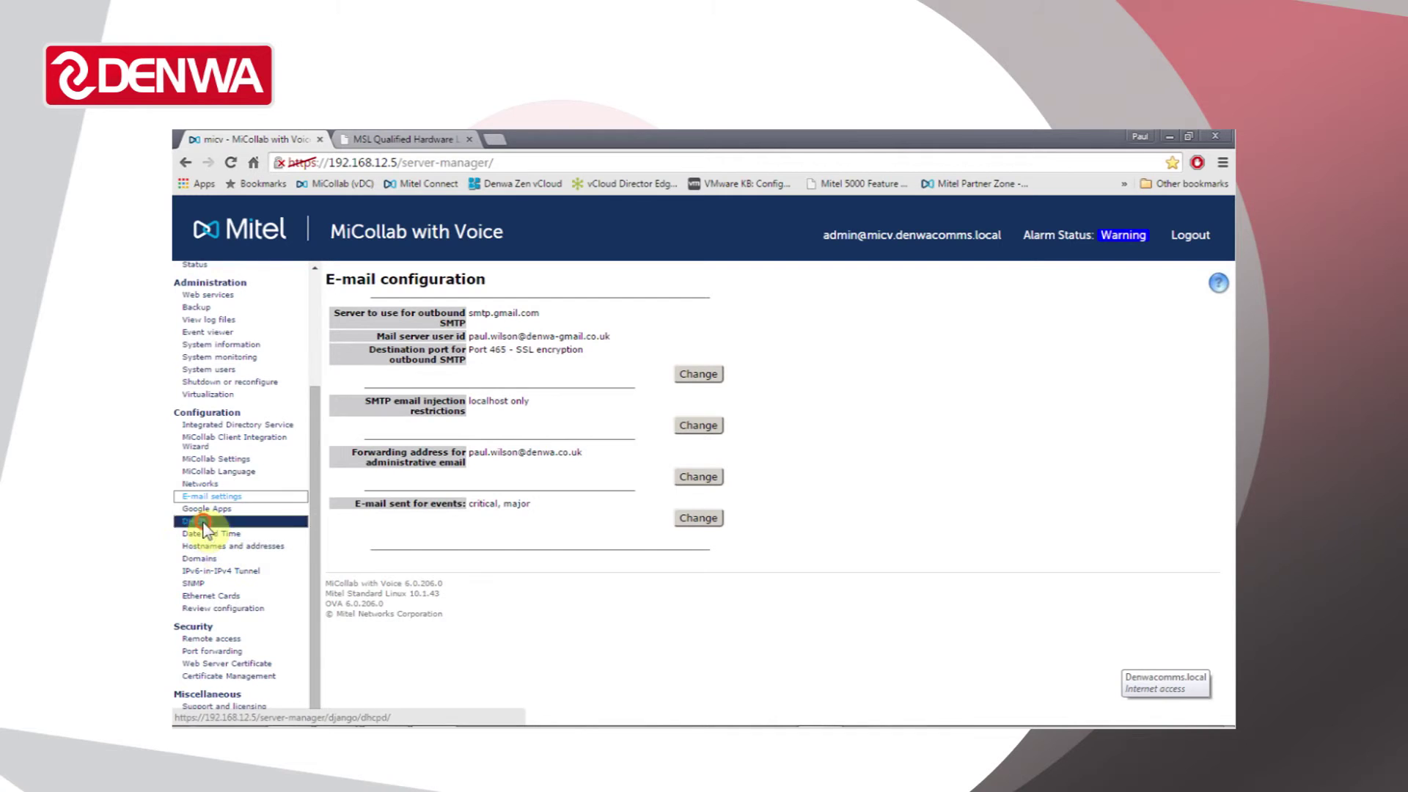
click(204, 521)
click(238, 536)
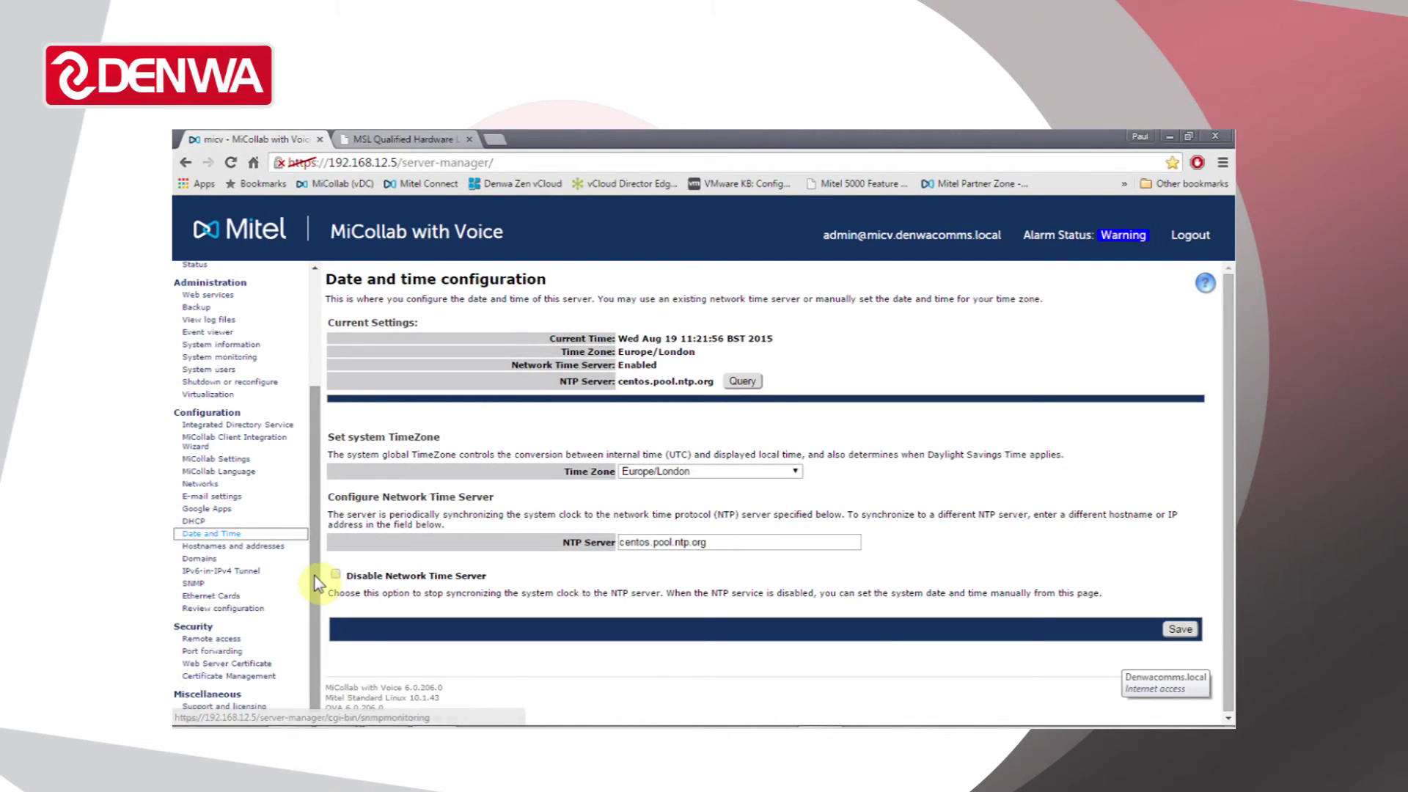
- Open Security > Remote access and scroll down to the Secure Shell settings
click(223, 640)
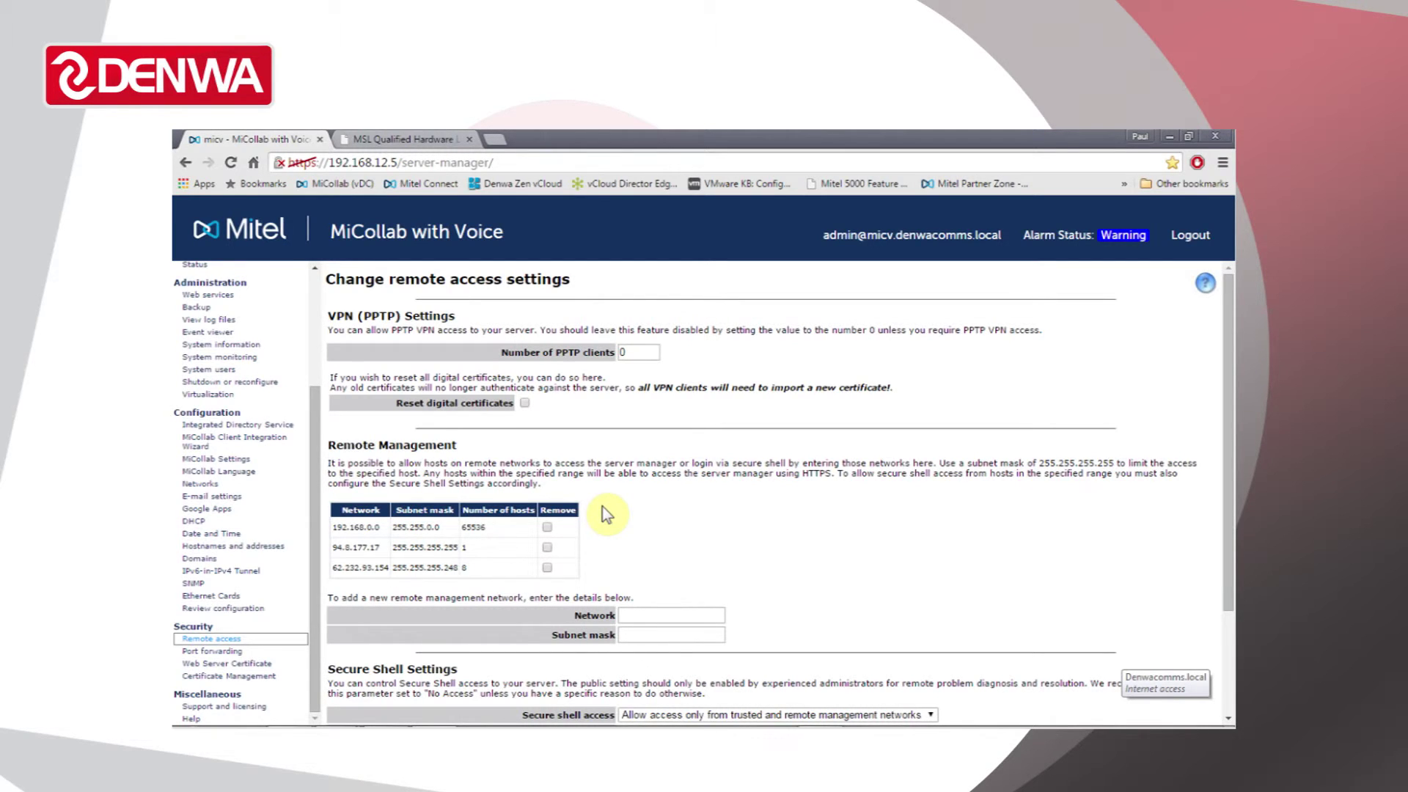
scroll(650, 466, down, 2)
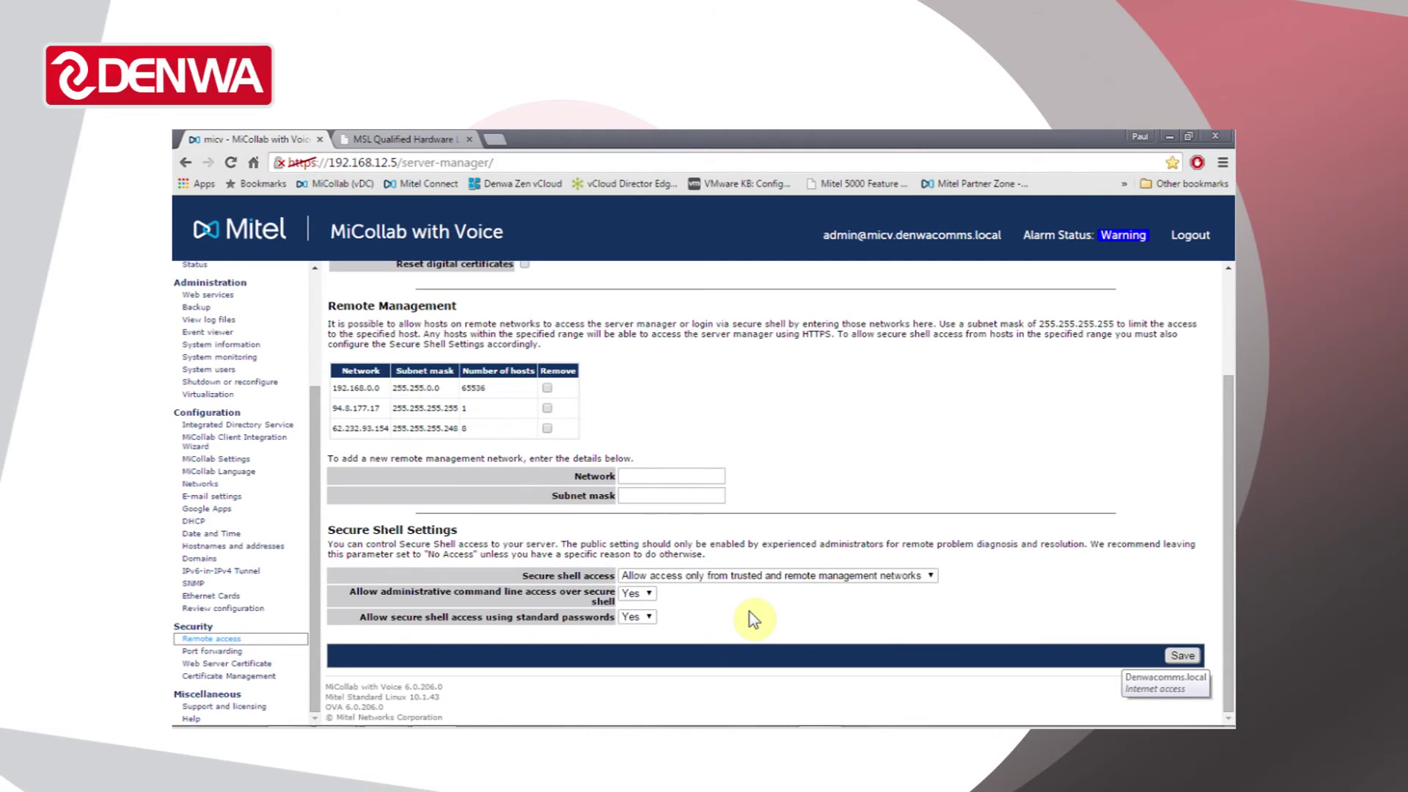
- View the Web Server Certificate, then the Manage Certificates page with its one approved certificate
click(290, 664)
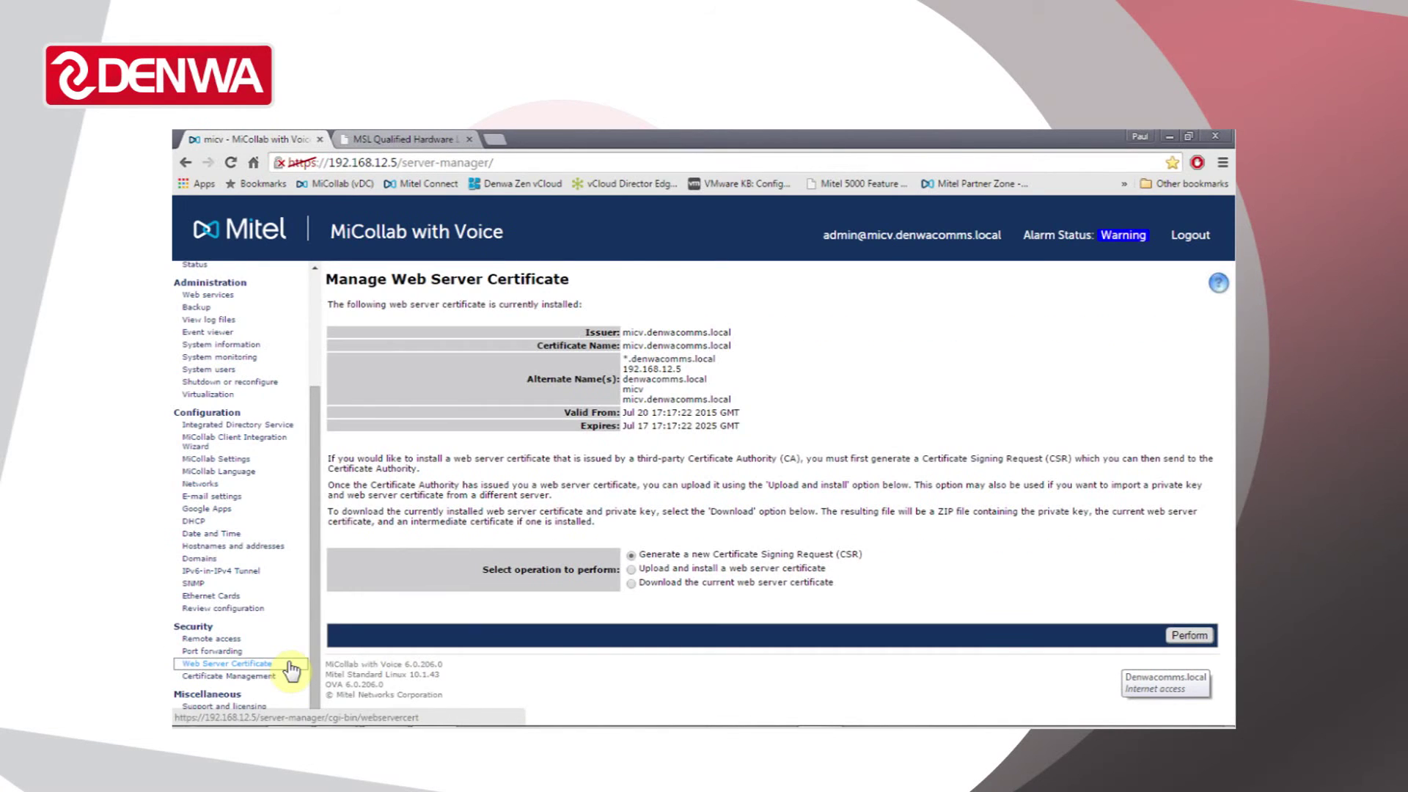
click(271, 676)
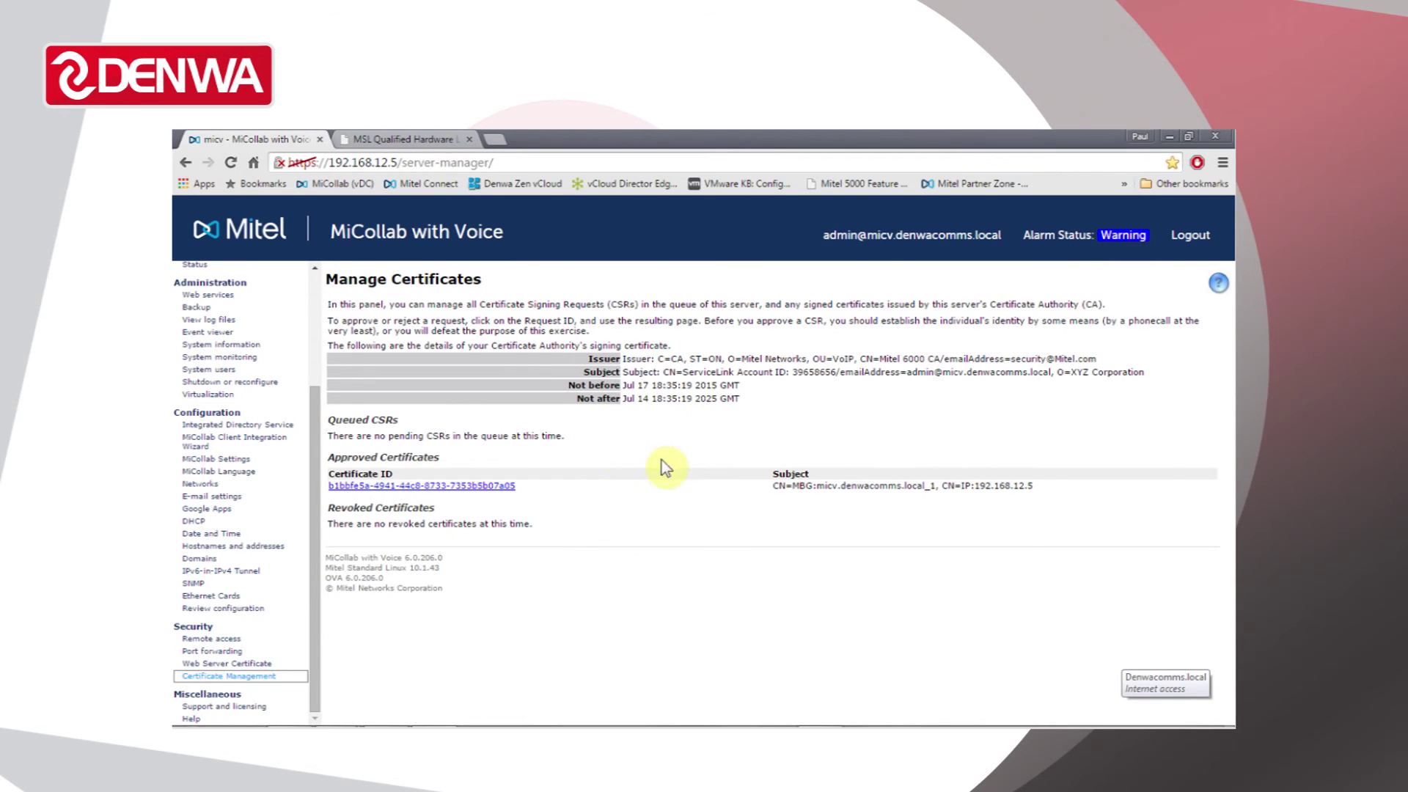
drag(314, 560, 324, 468)
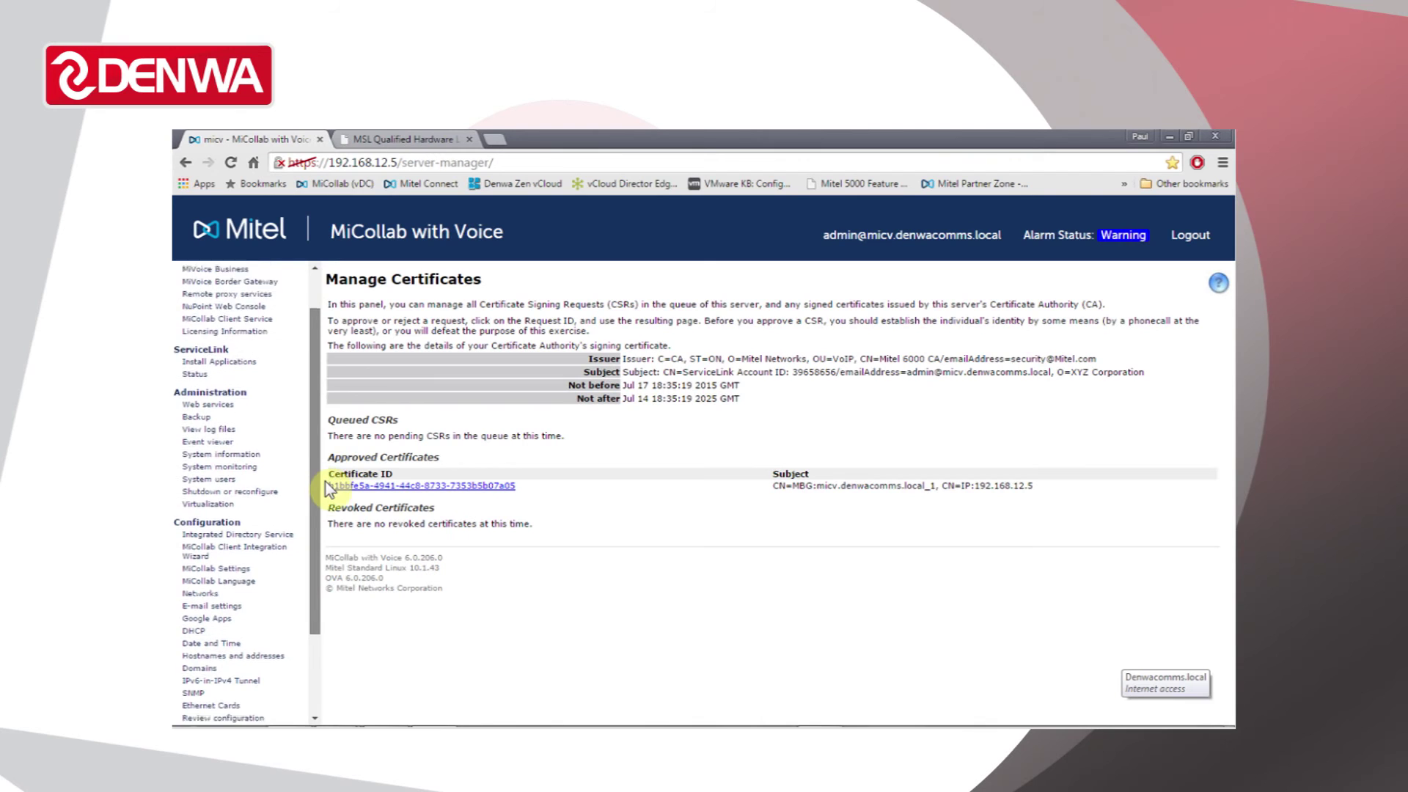
scroll(294, 506, down, 2)
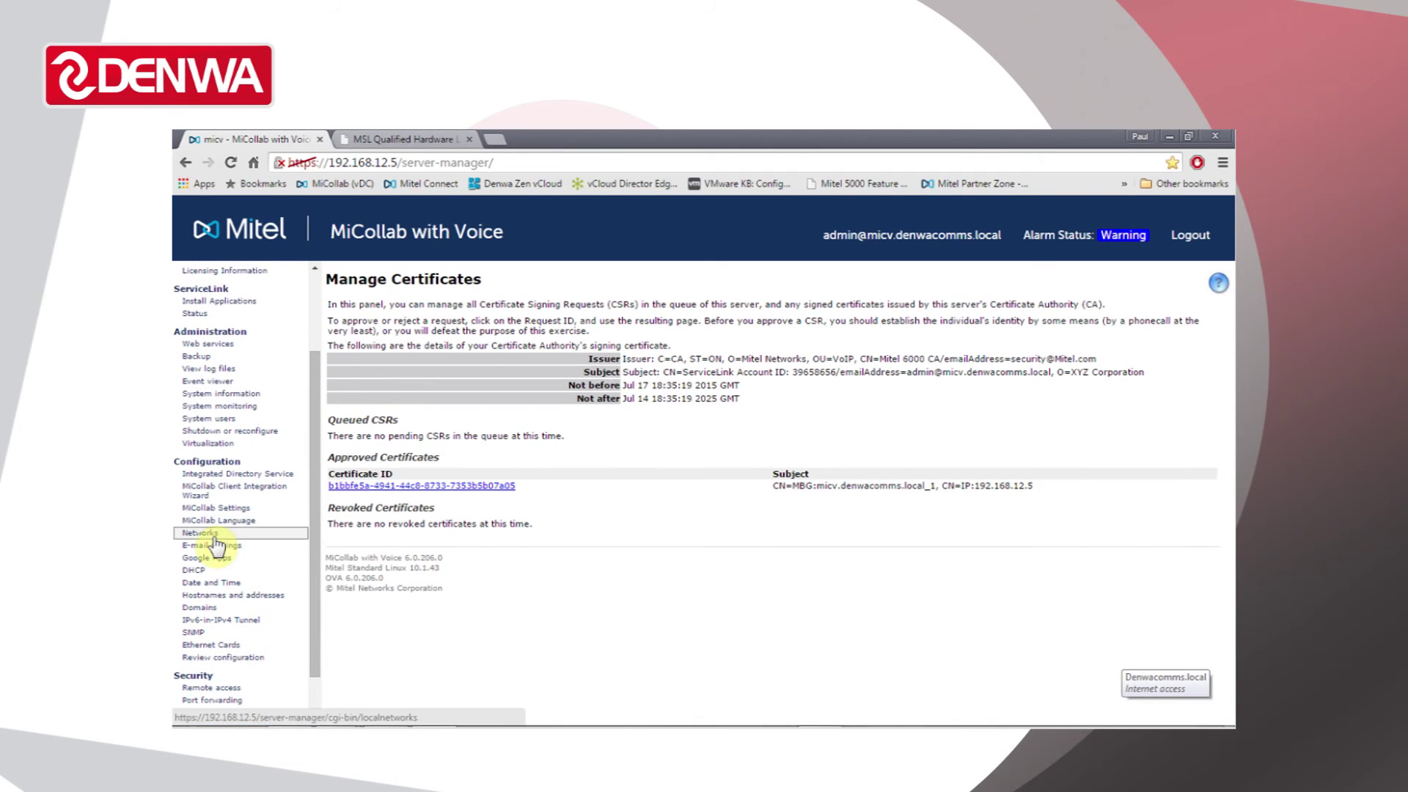
- Show the Networks page with three trusted networks and no additional routes, scrolling the sidebar up
click(209, 534)
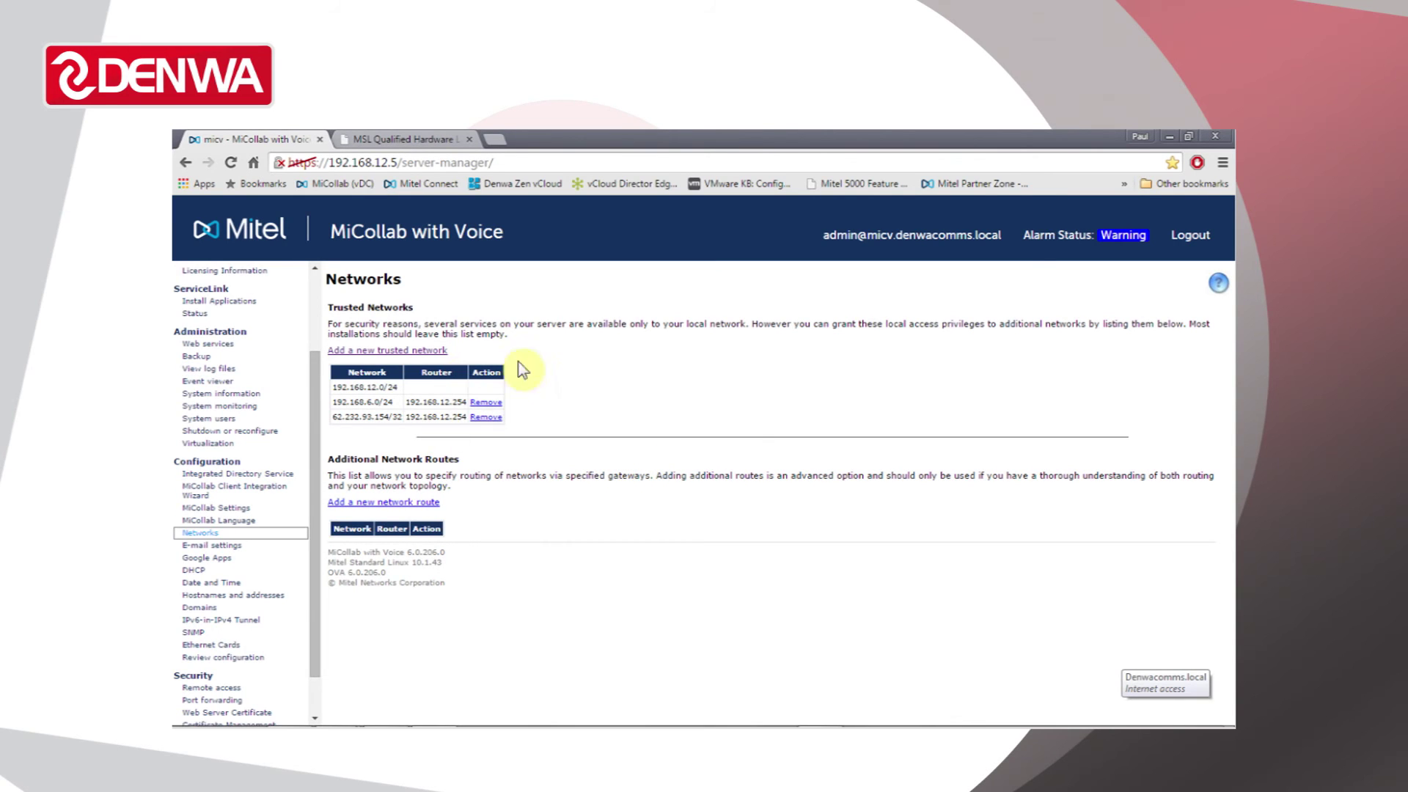
drag(314, 367, 311, 295)
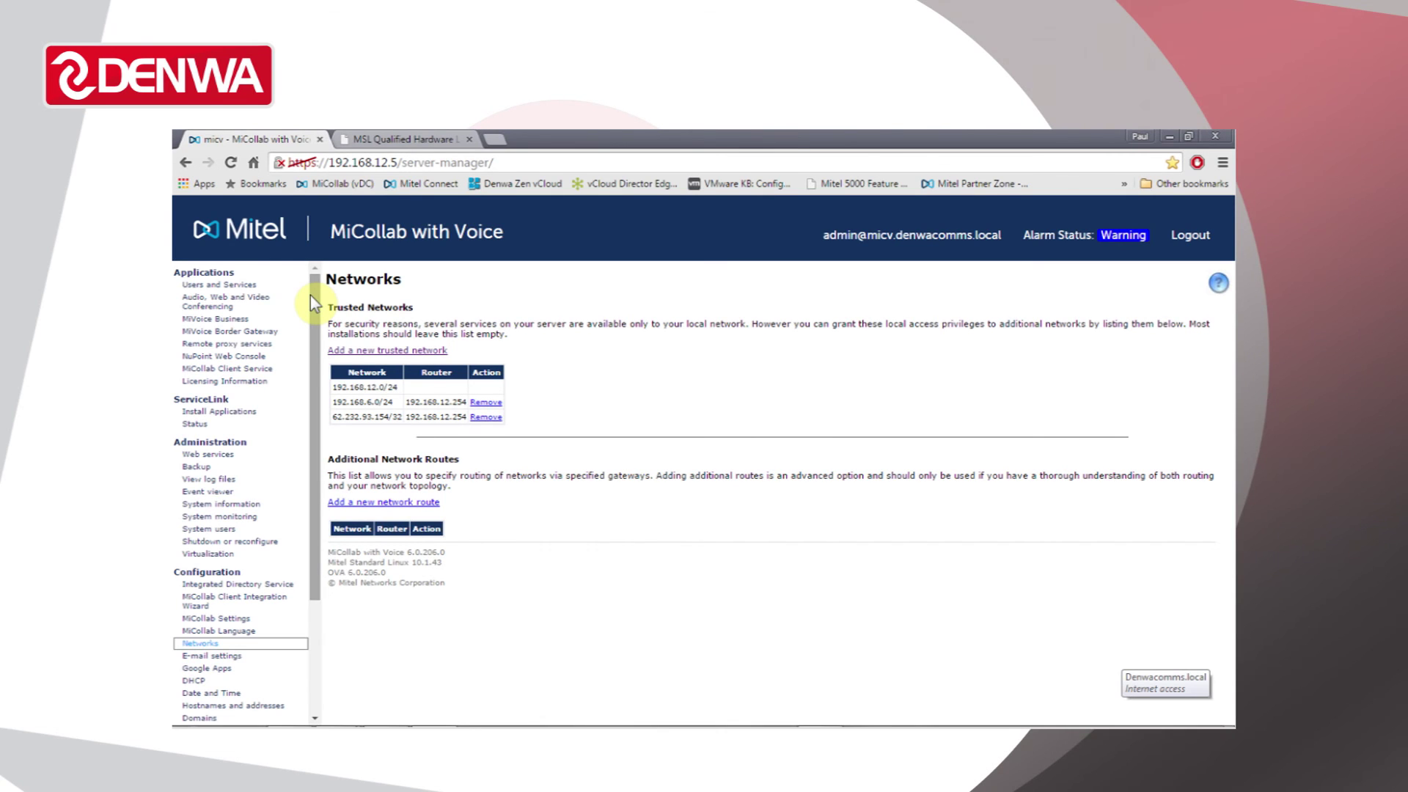
- Visit MiVoice Border Gateway, Remote proxy services and MiCollab Client Service, ending on Licensing Information
click(273, 335)
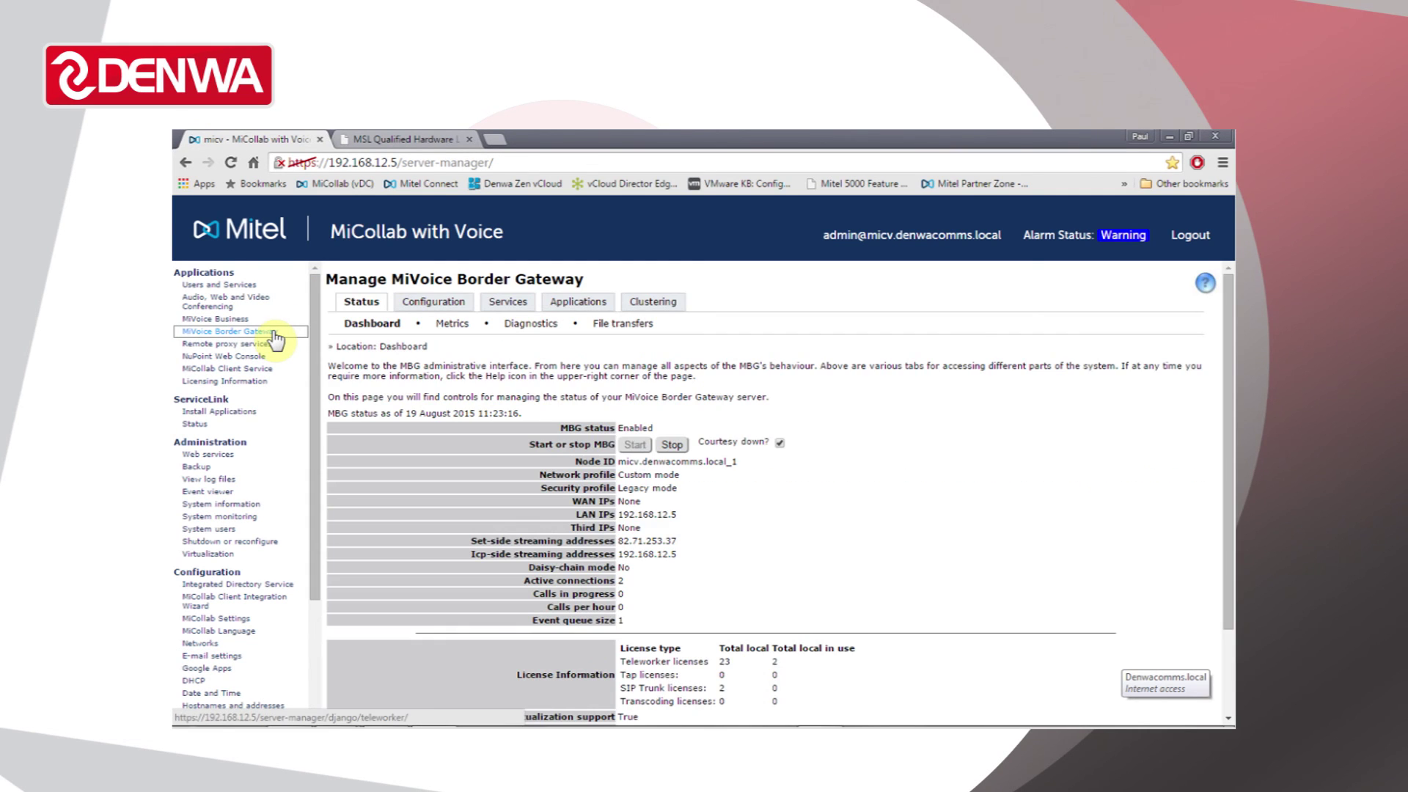
click(281, 348)
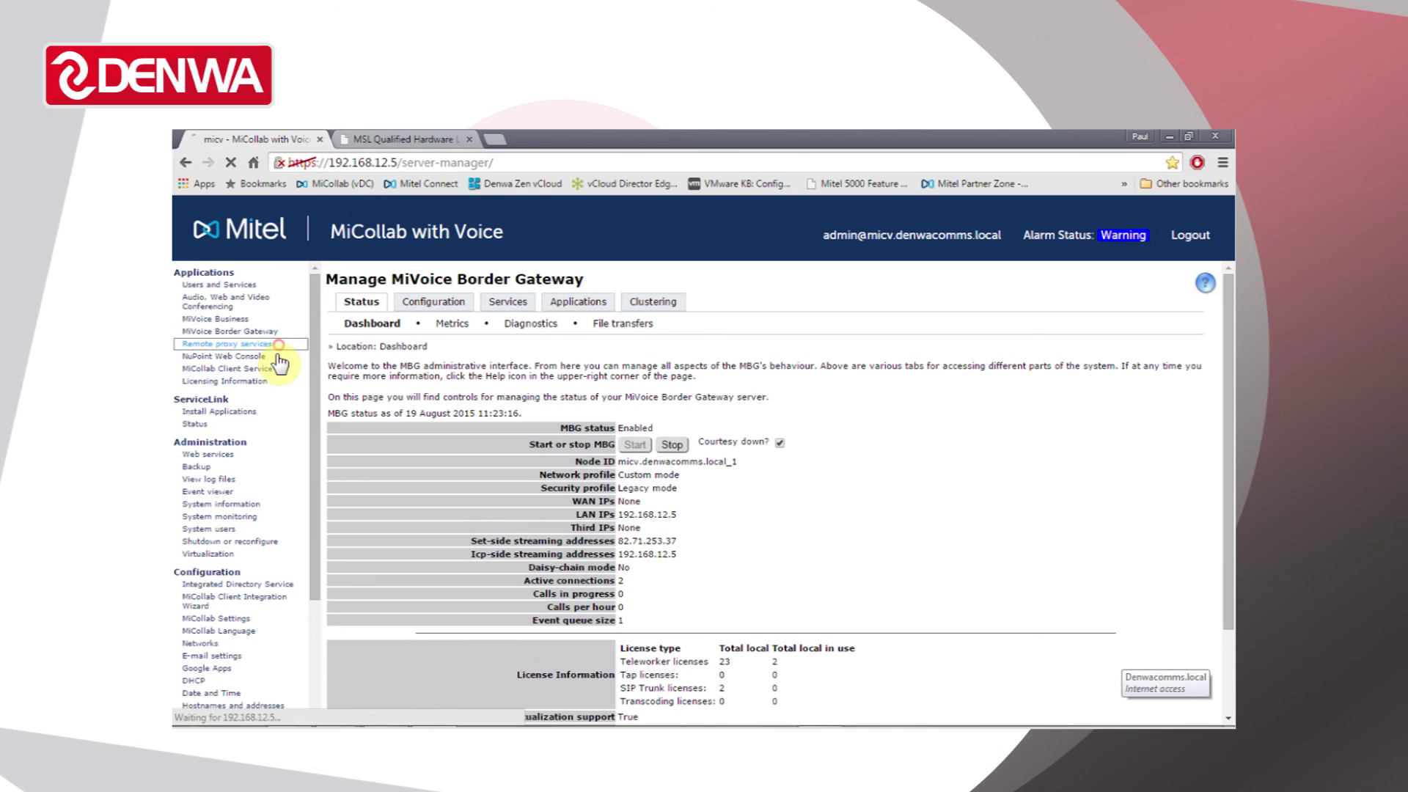
click(273, 369)
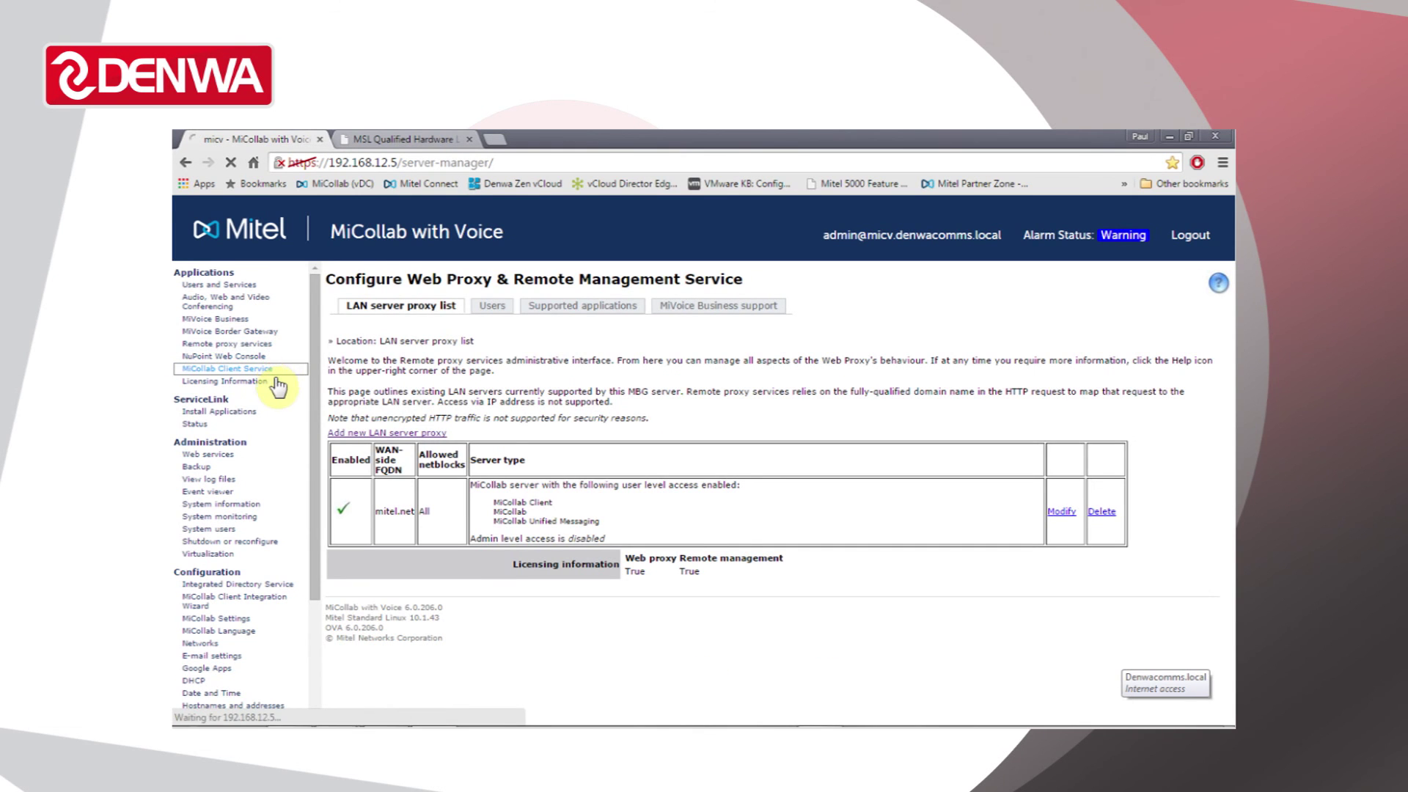
click(279, 381)
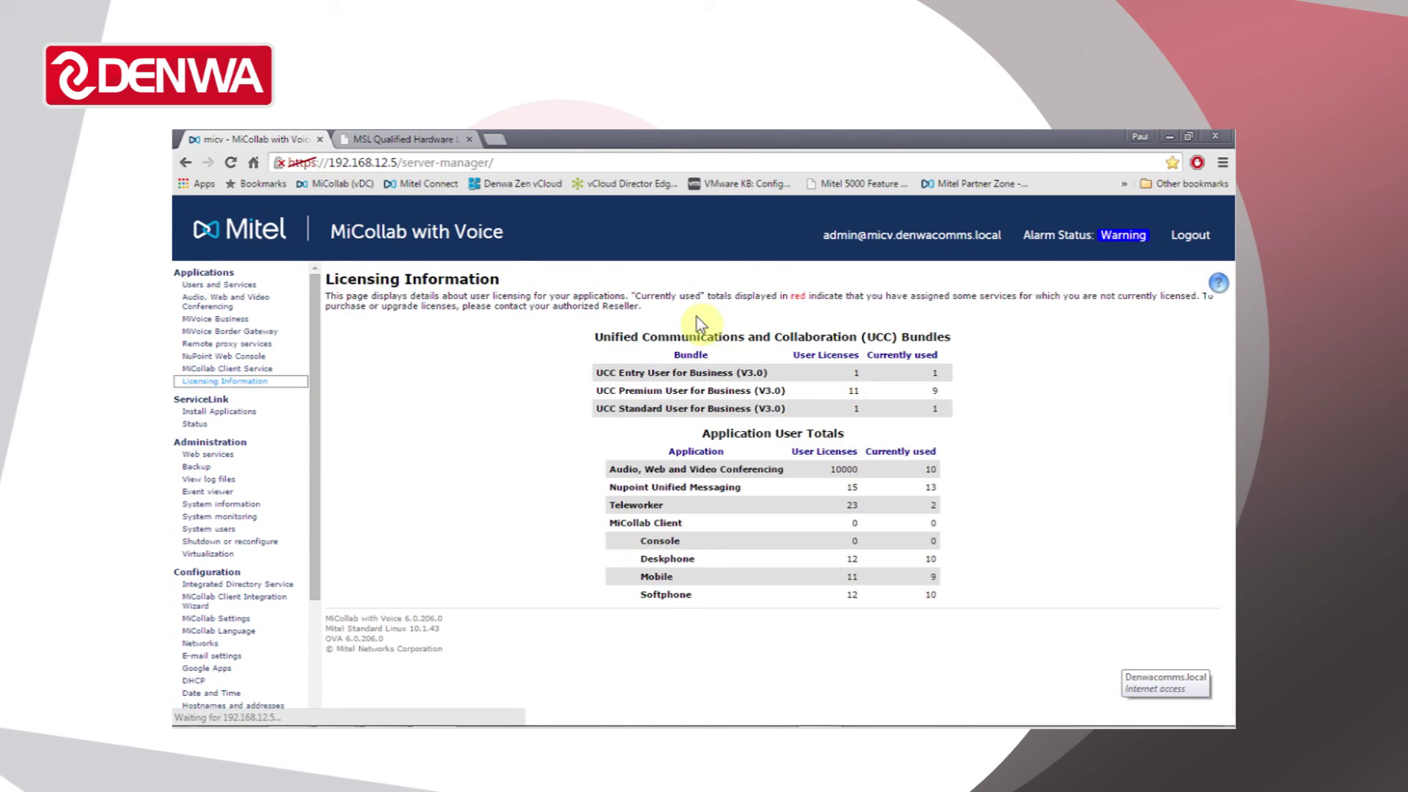